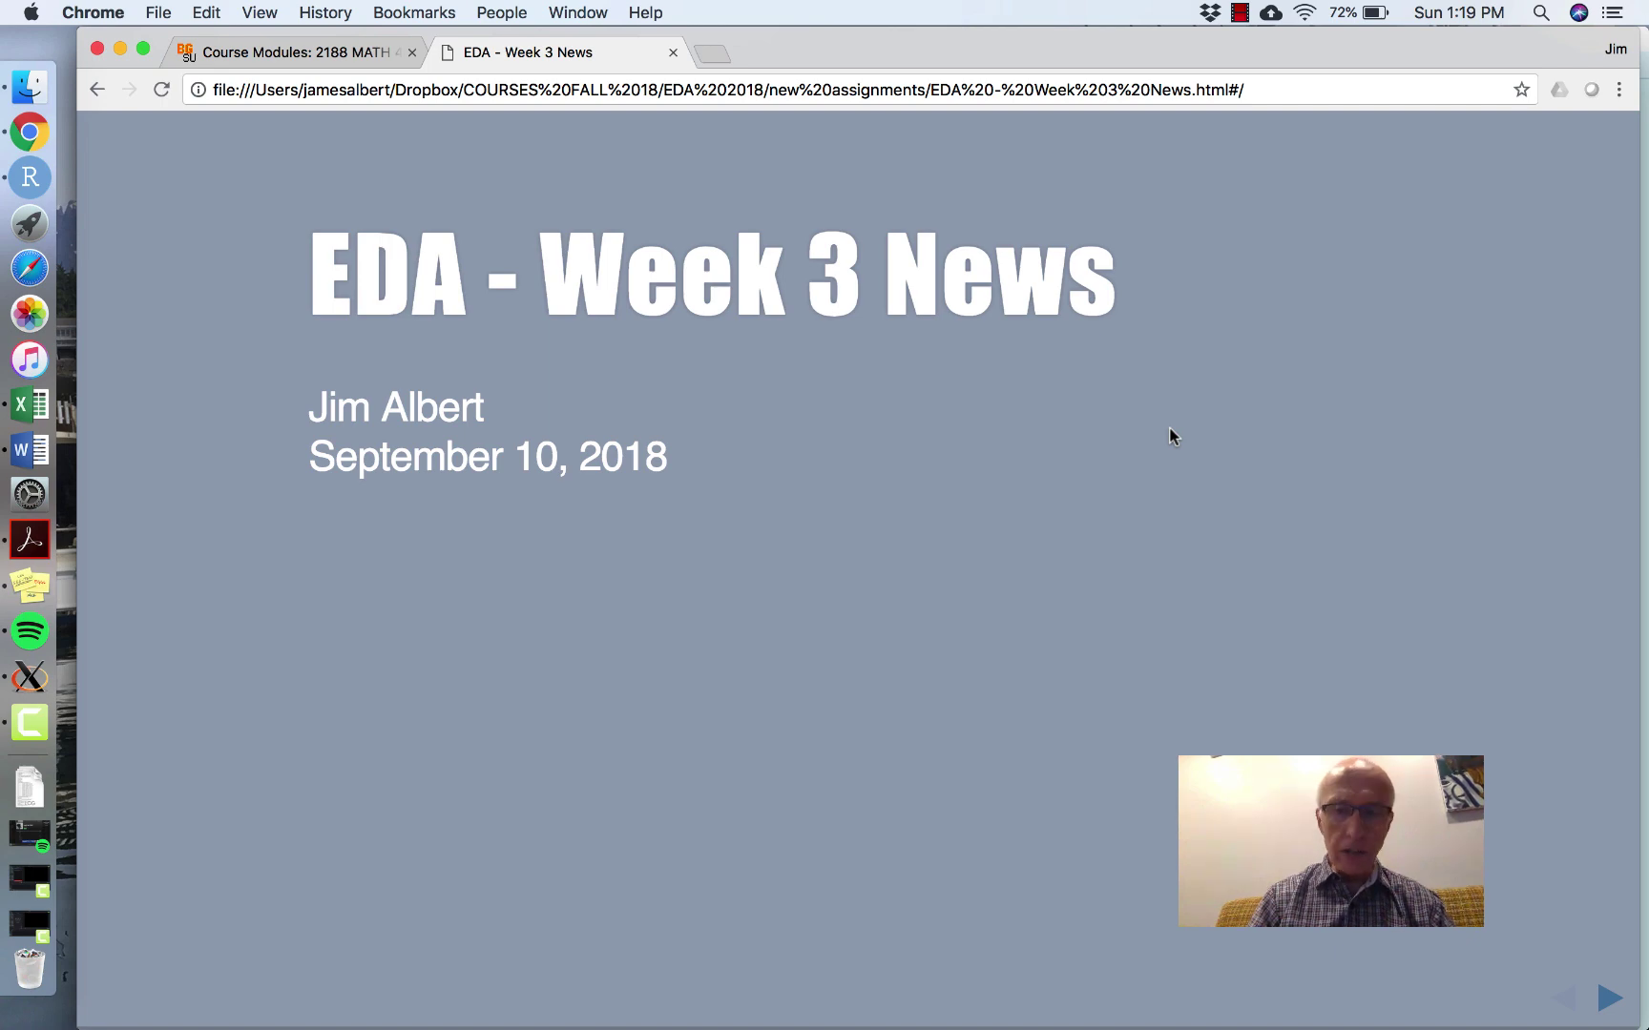
- Advance the Week 3 News slides to 'General Comments about Assignment 2'
key(Right)
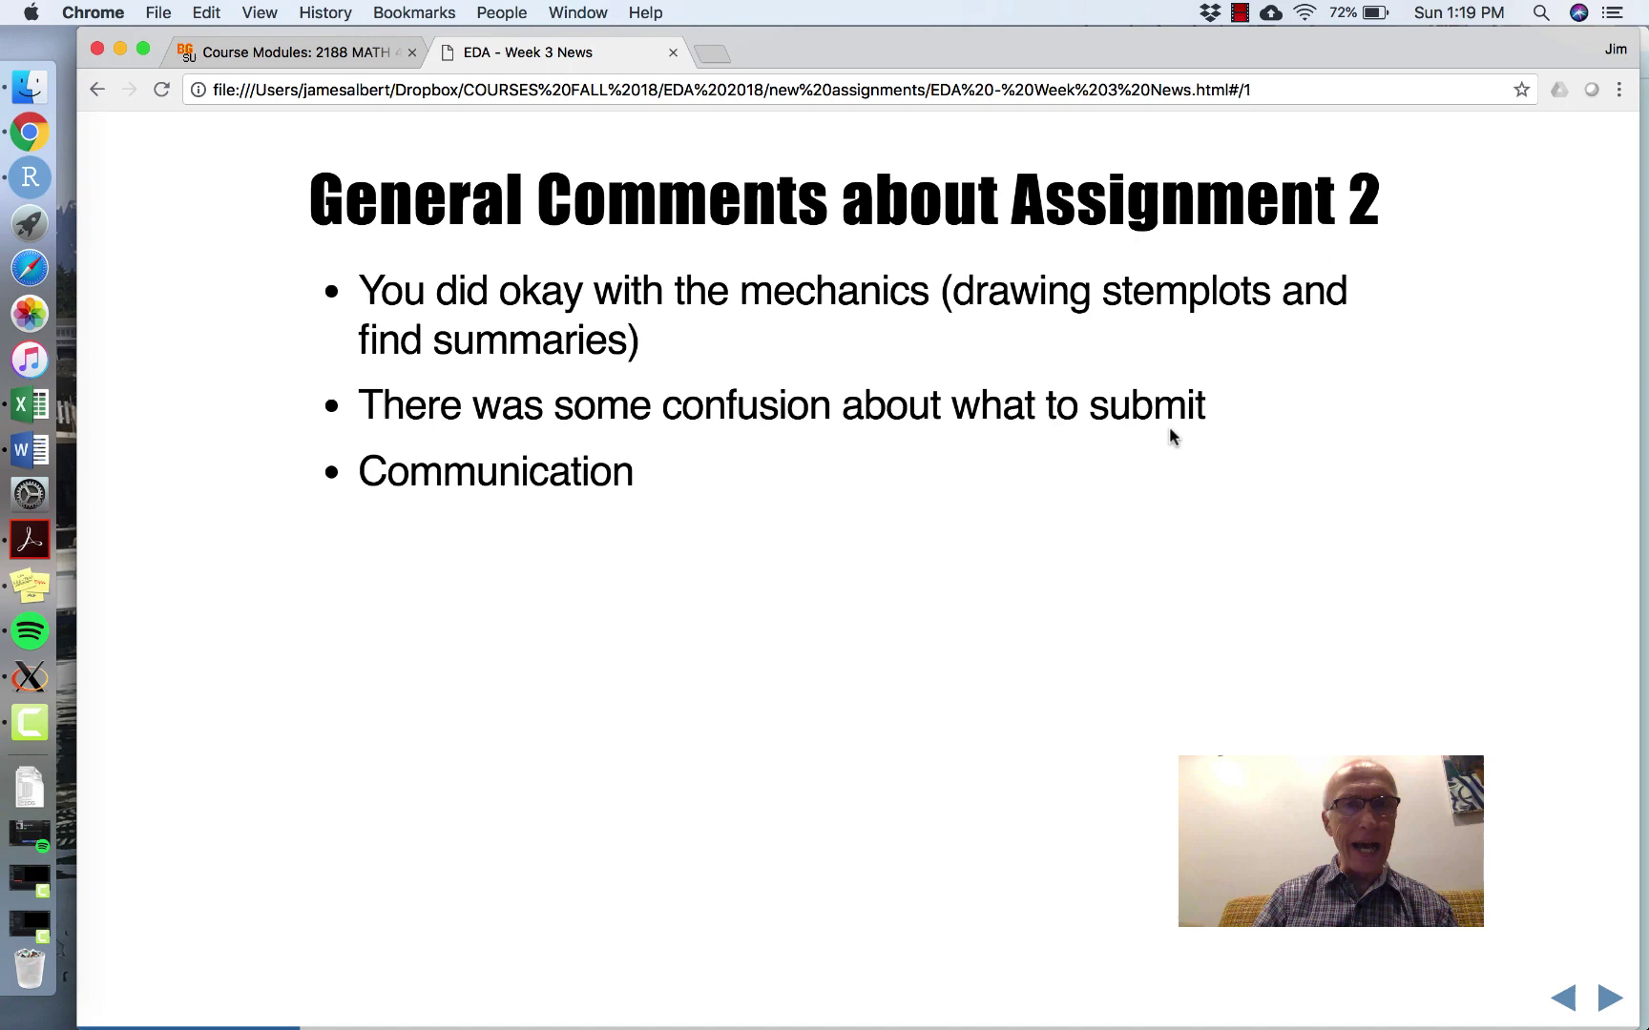
- Step through the Communication slide to reach the 'Communicating R Work' slide
key(Right)
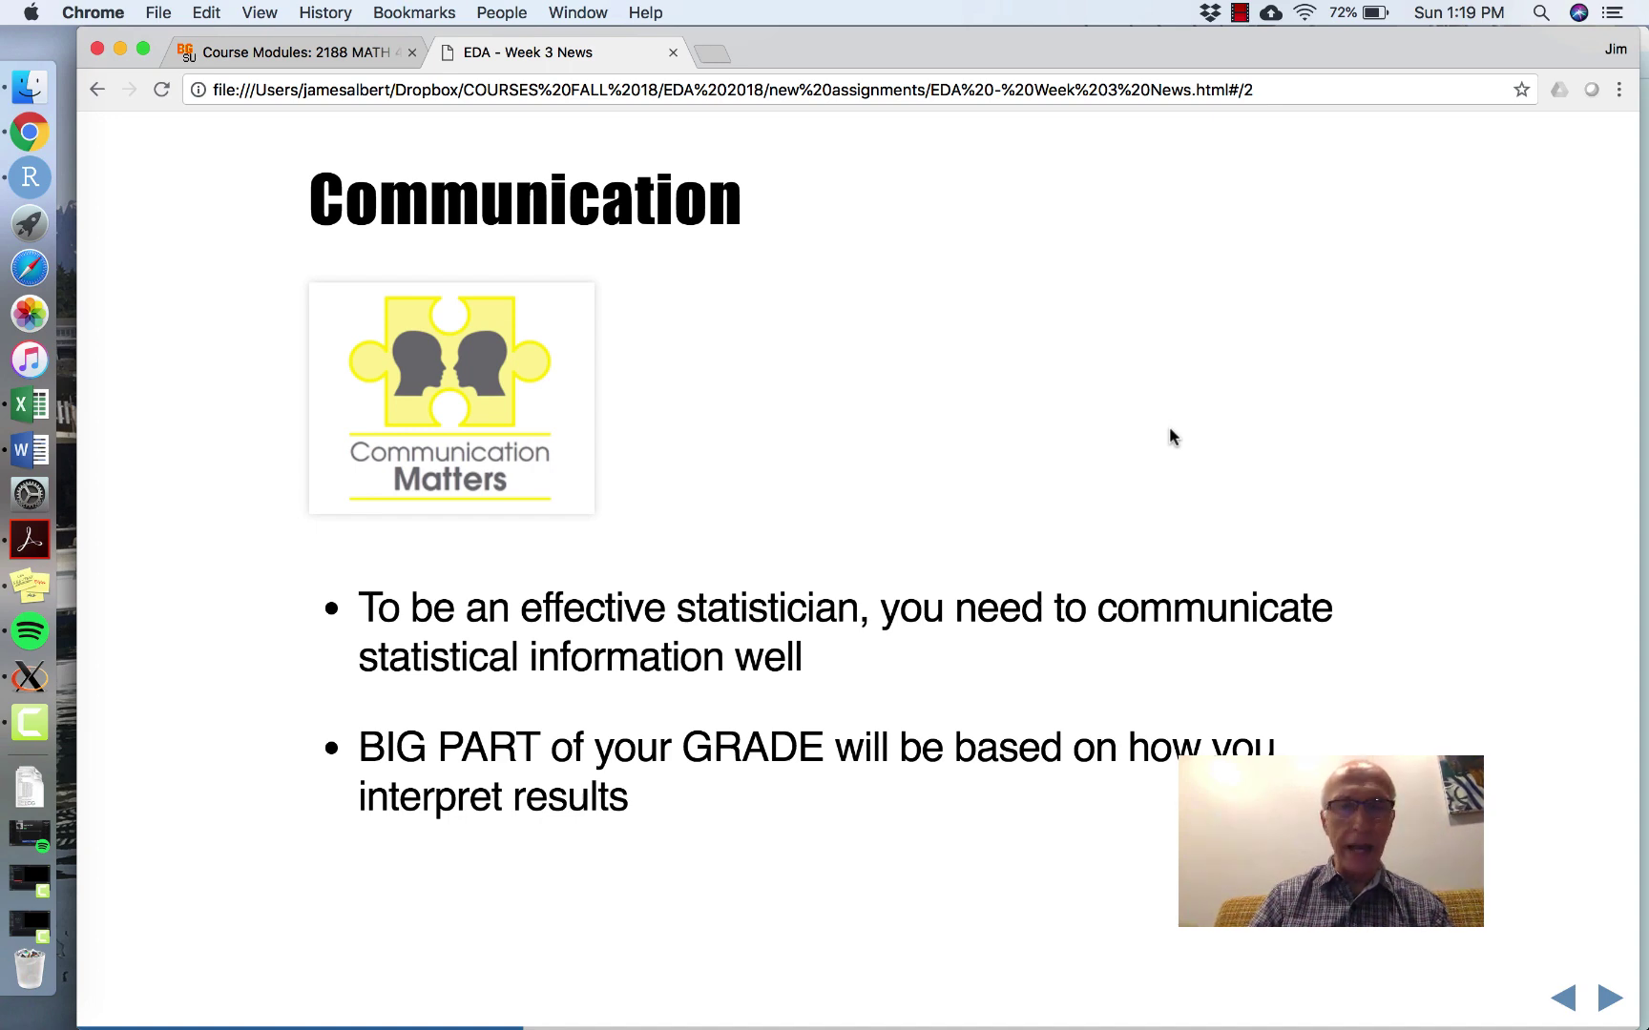
key(Right)
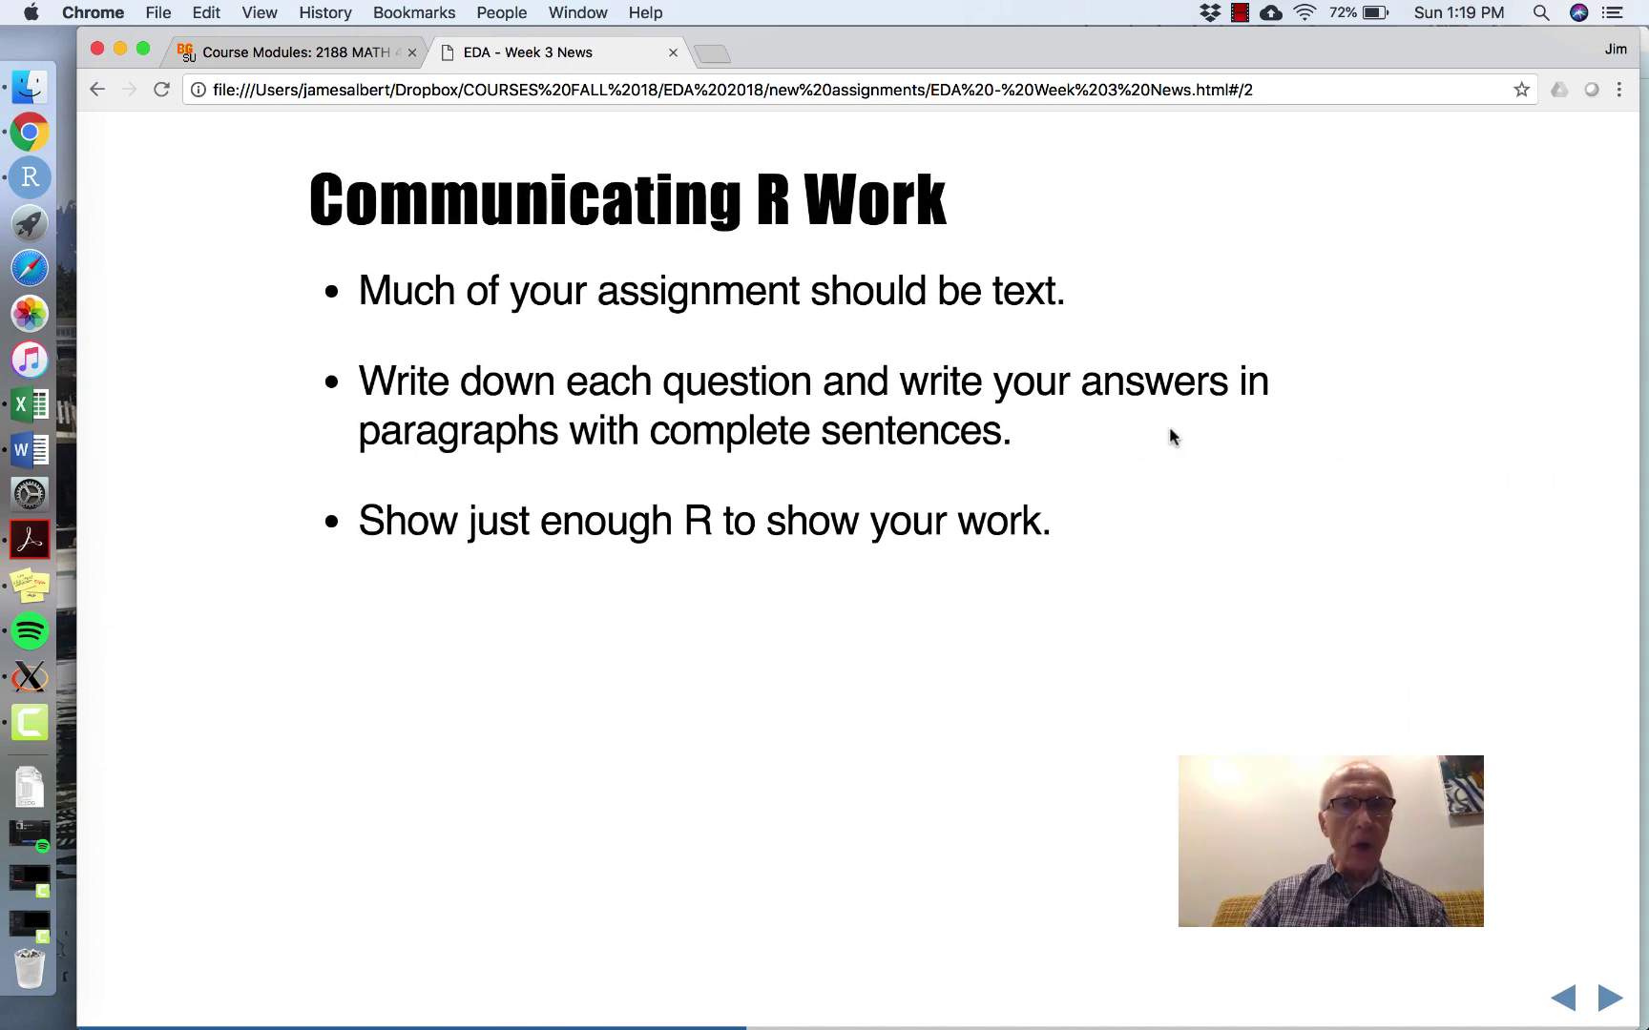
key(Right)
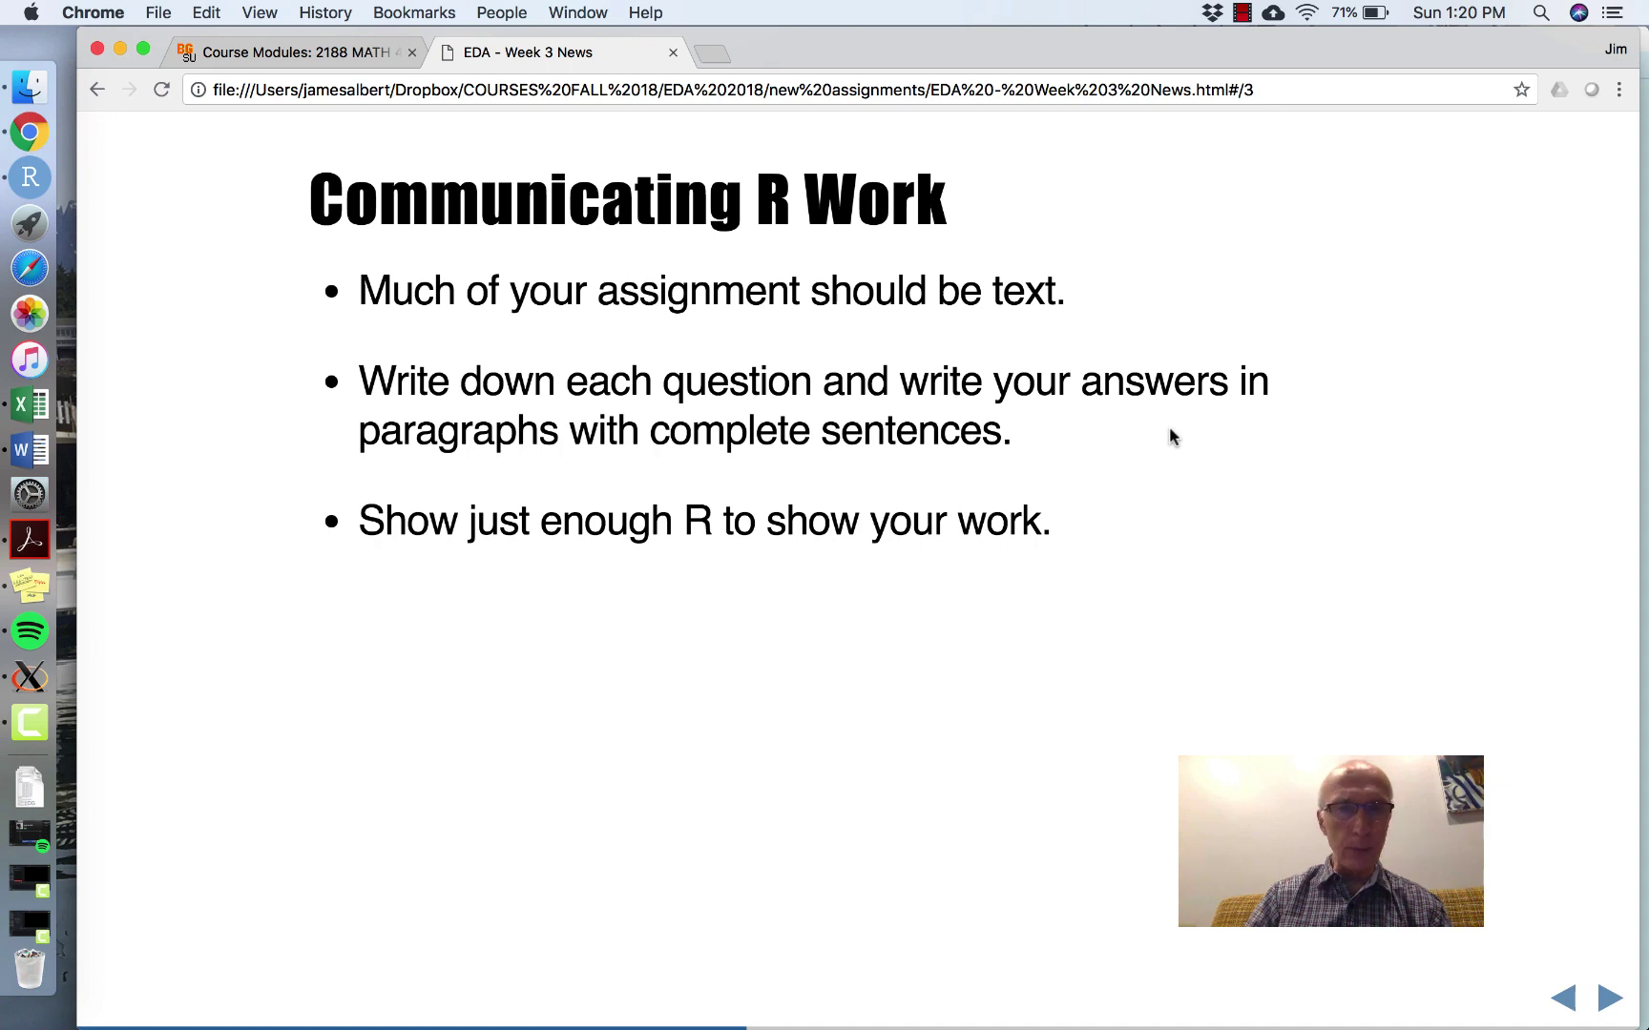
- Step through the 'DO NOT' and 'What Do I Turn In?' slides to 'Since I am a nice guy'
key(Right)
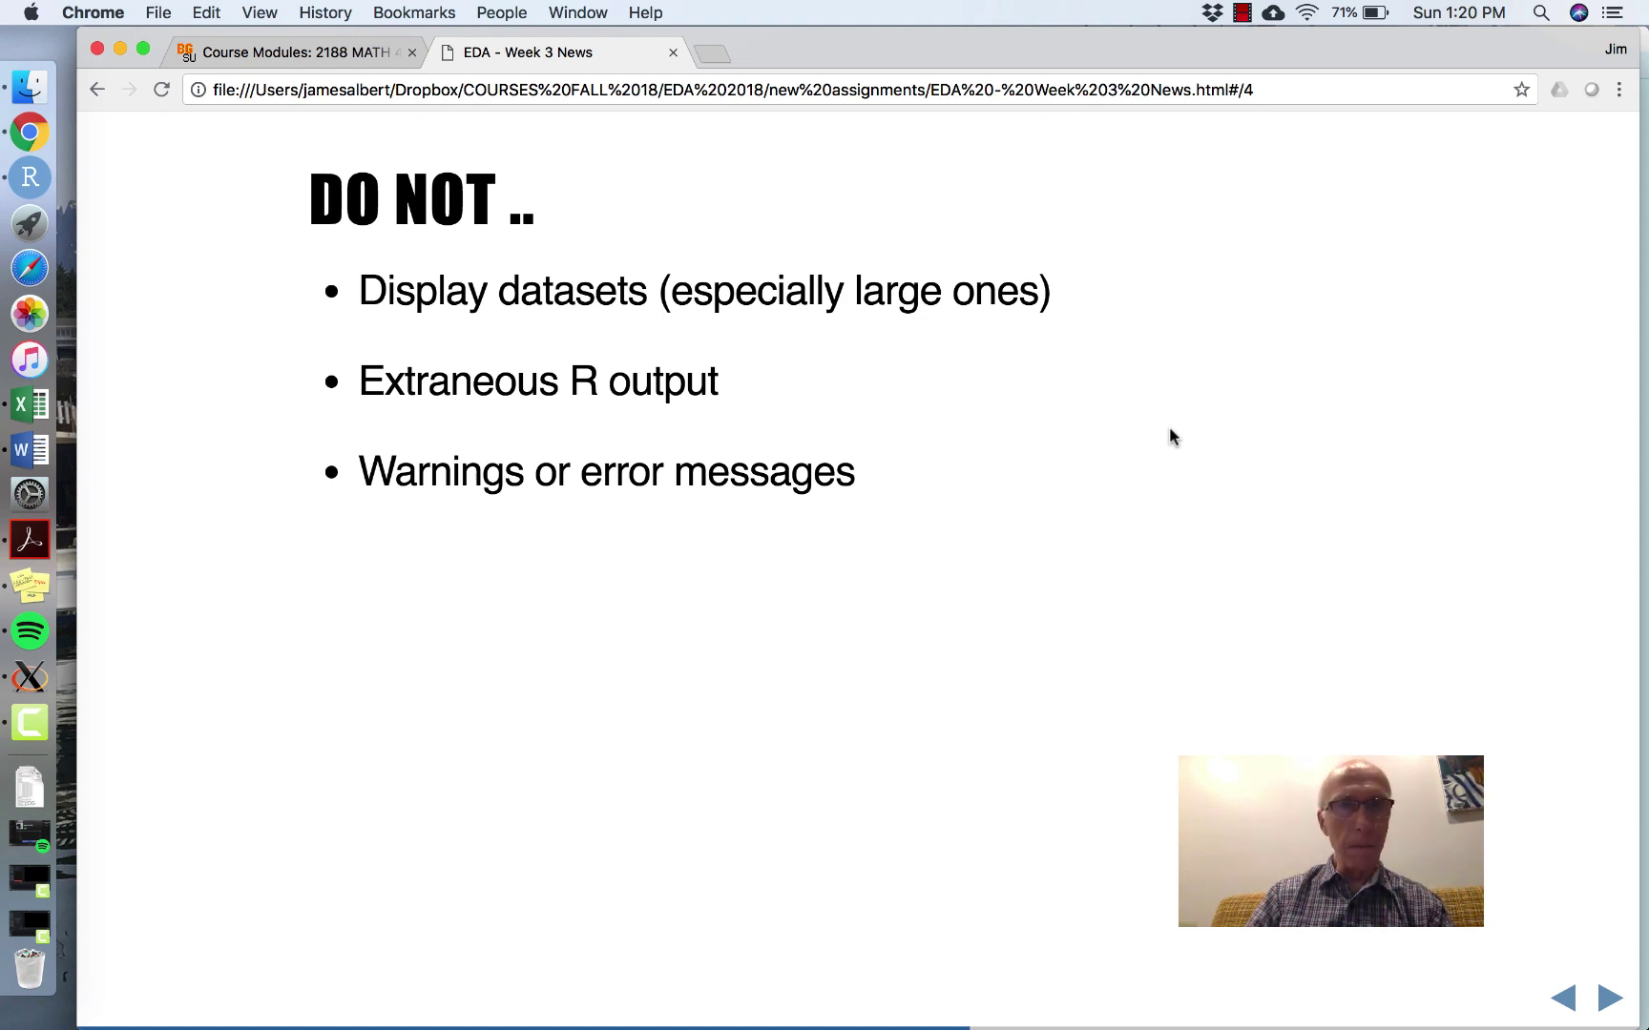
key(Right)
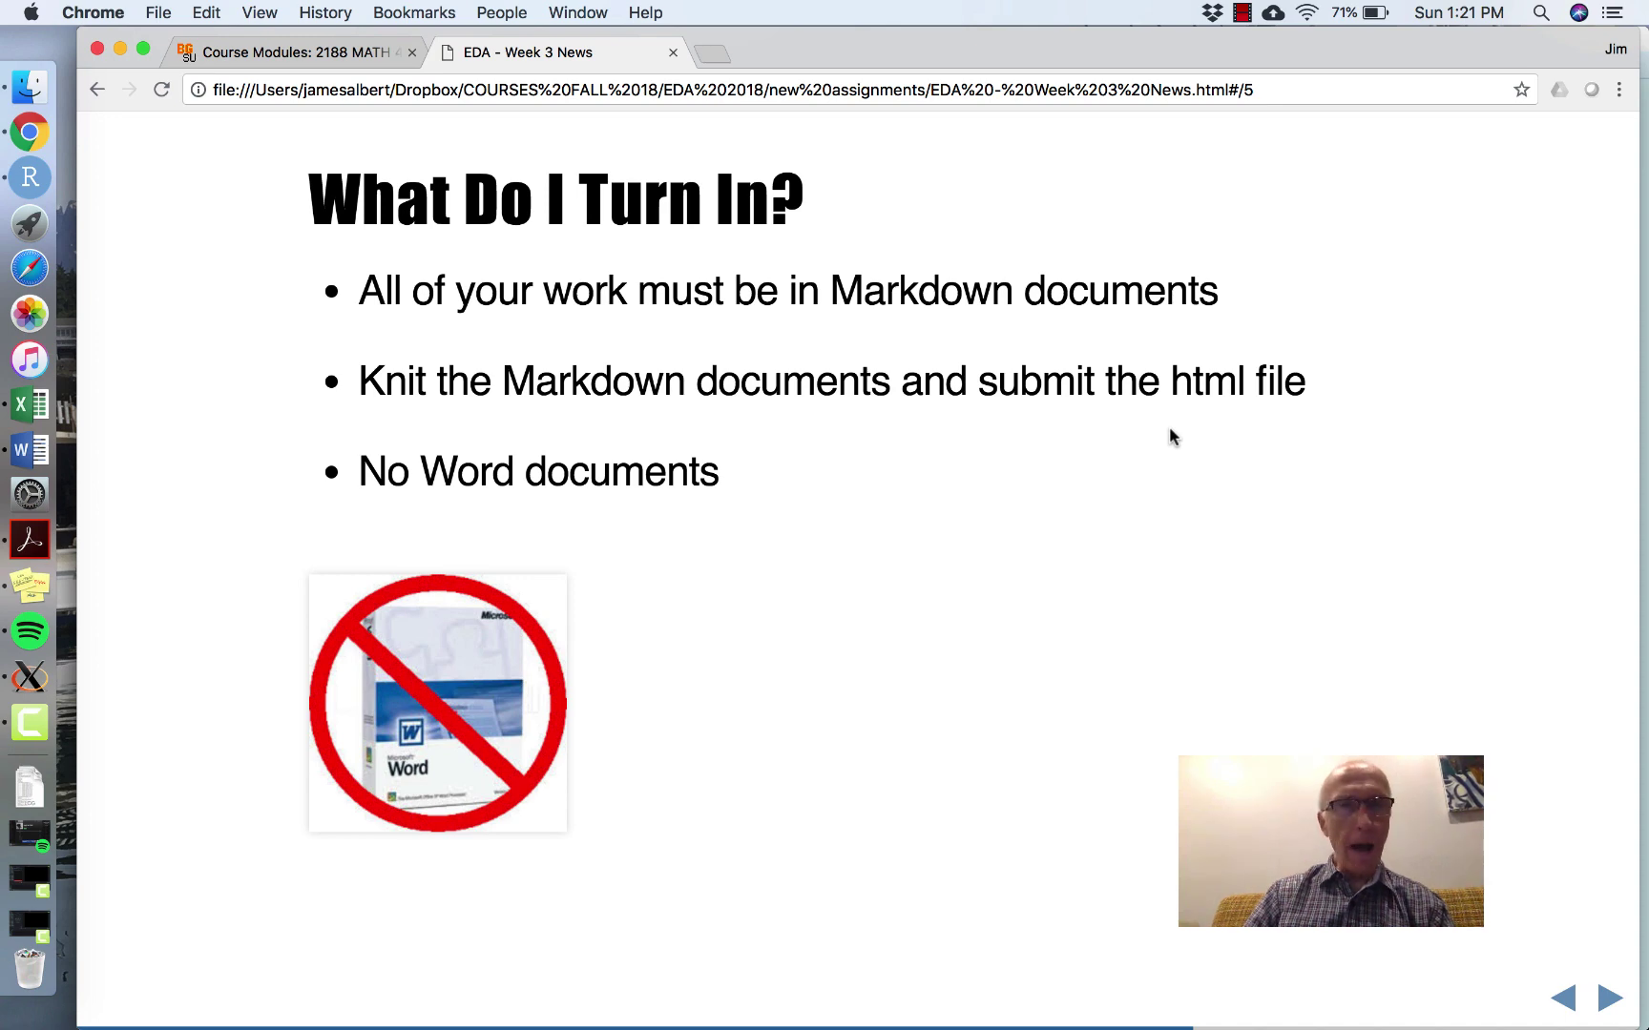
key(Right)
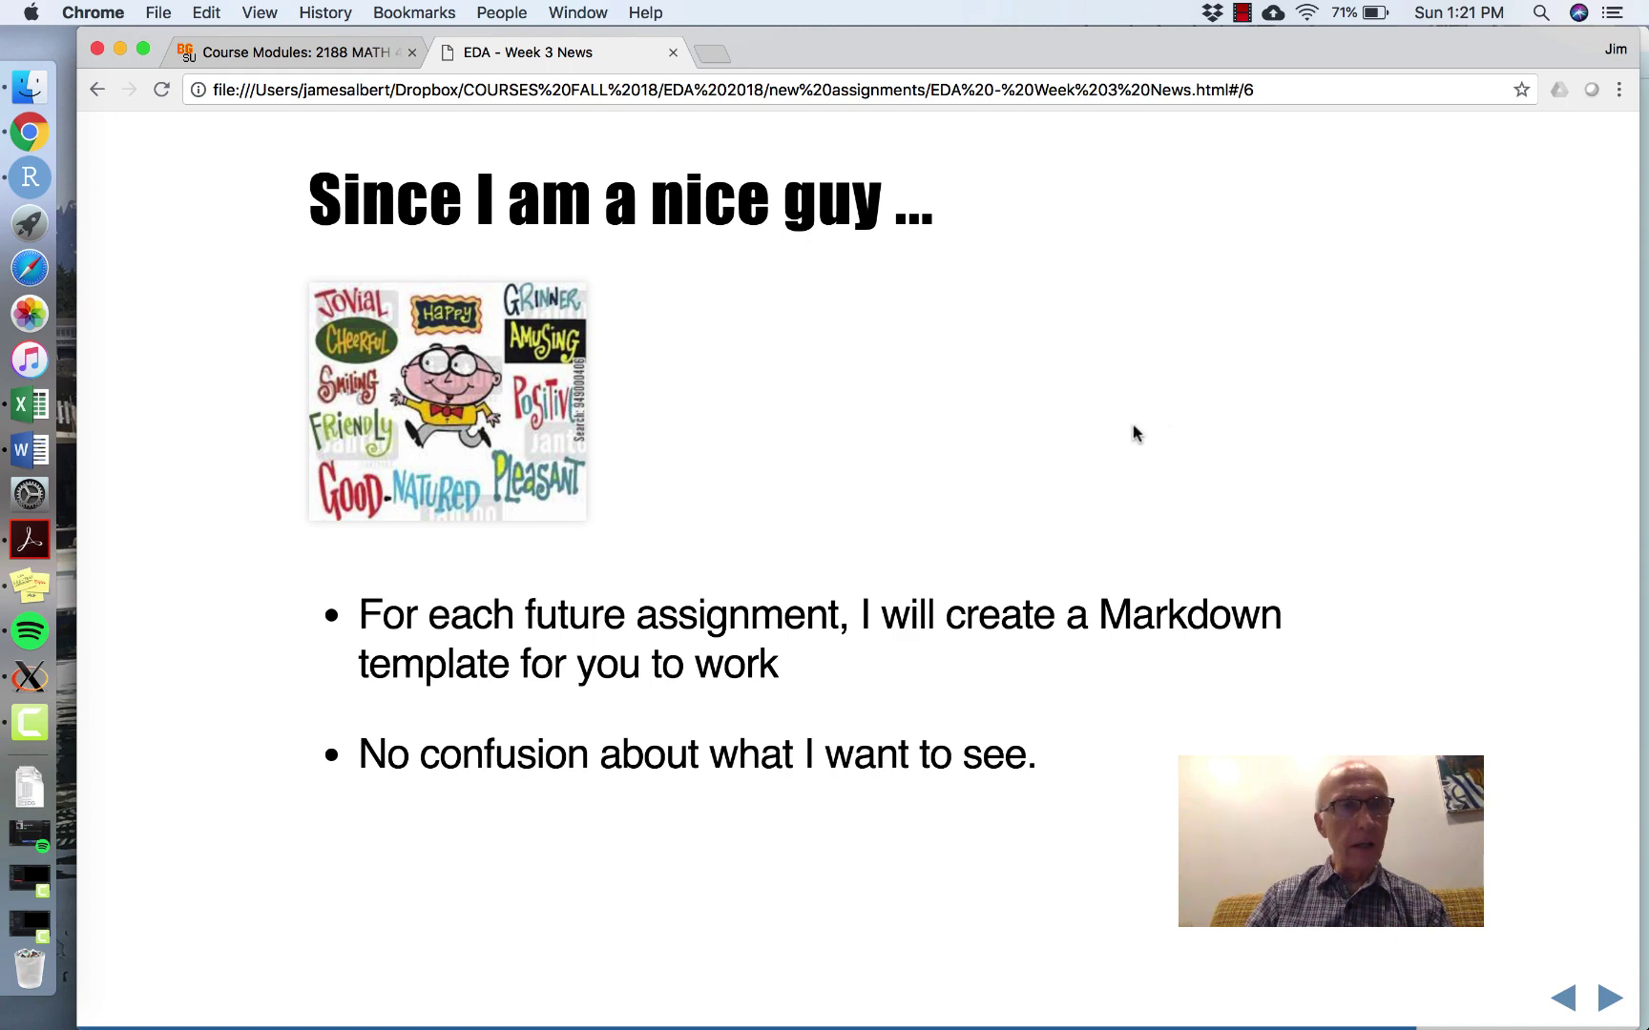
- Download Activity 2.Rmd from the Canvas course modules and open it in RStudio
click(277, 52)
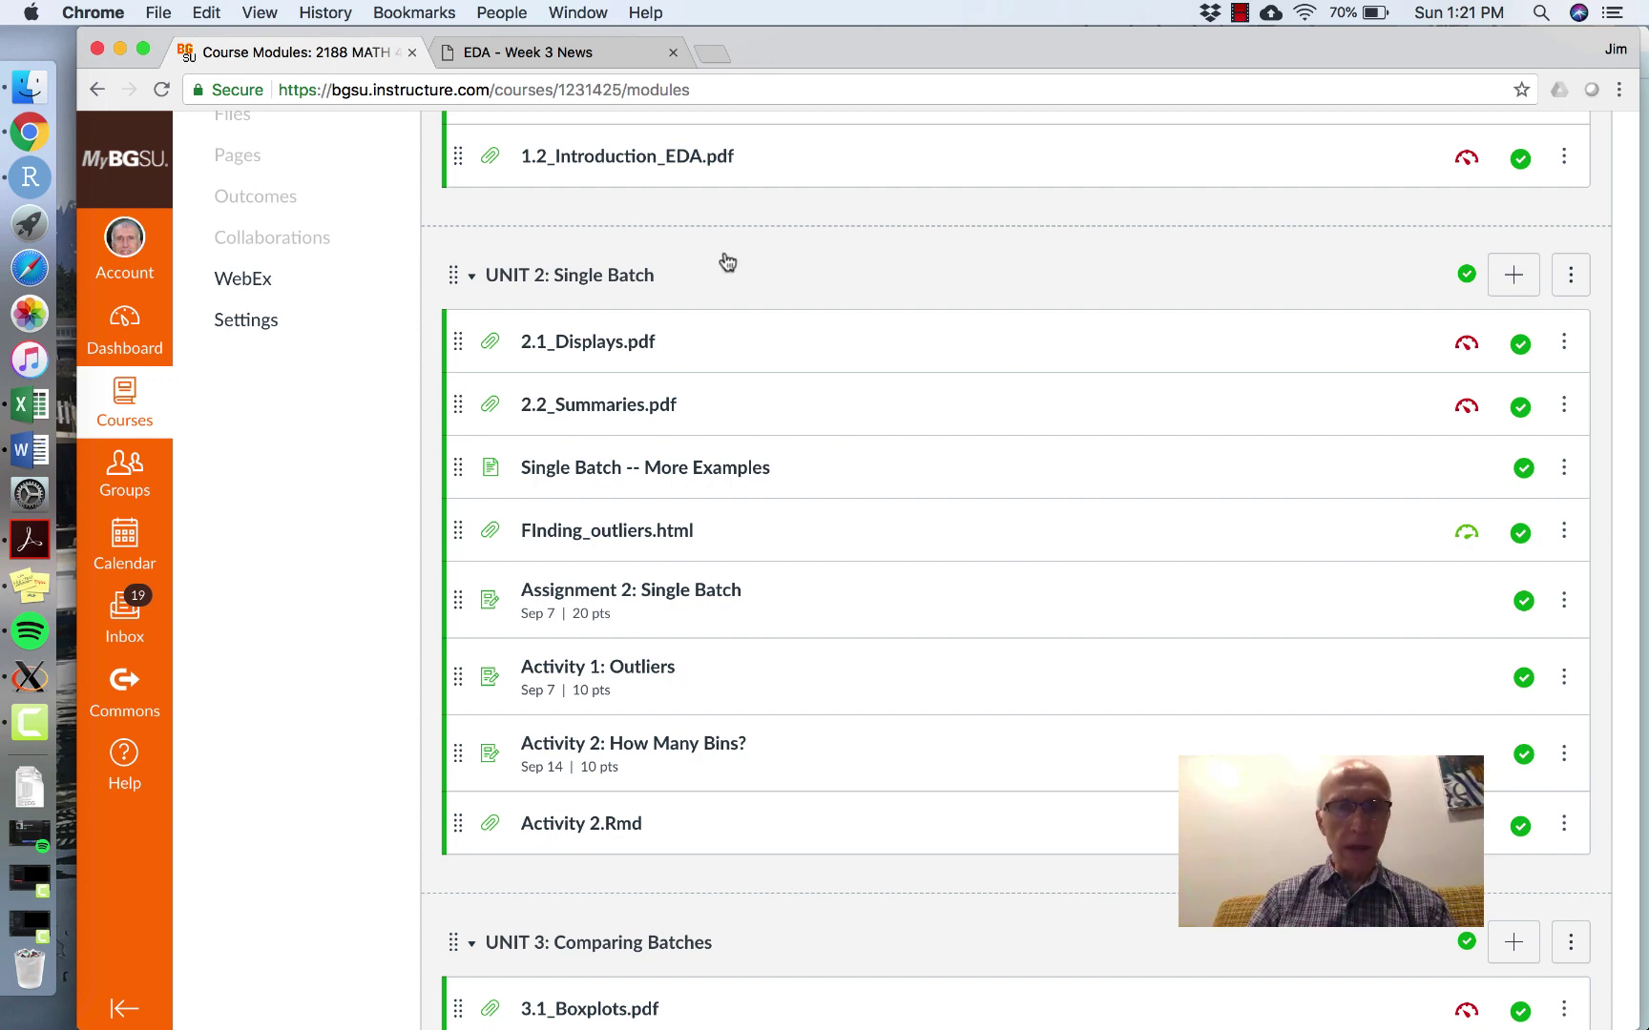
scroll(776, 291, down, 2)
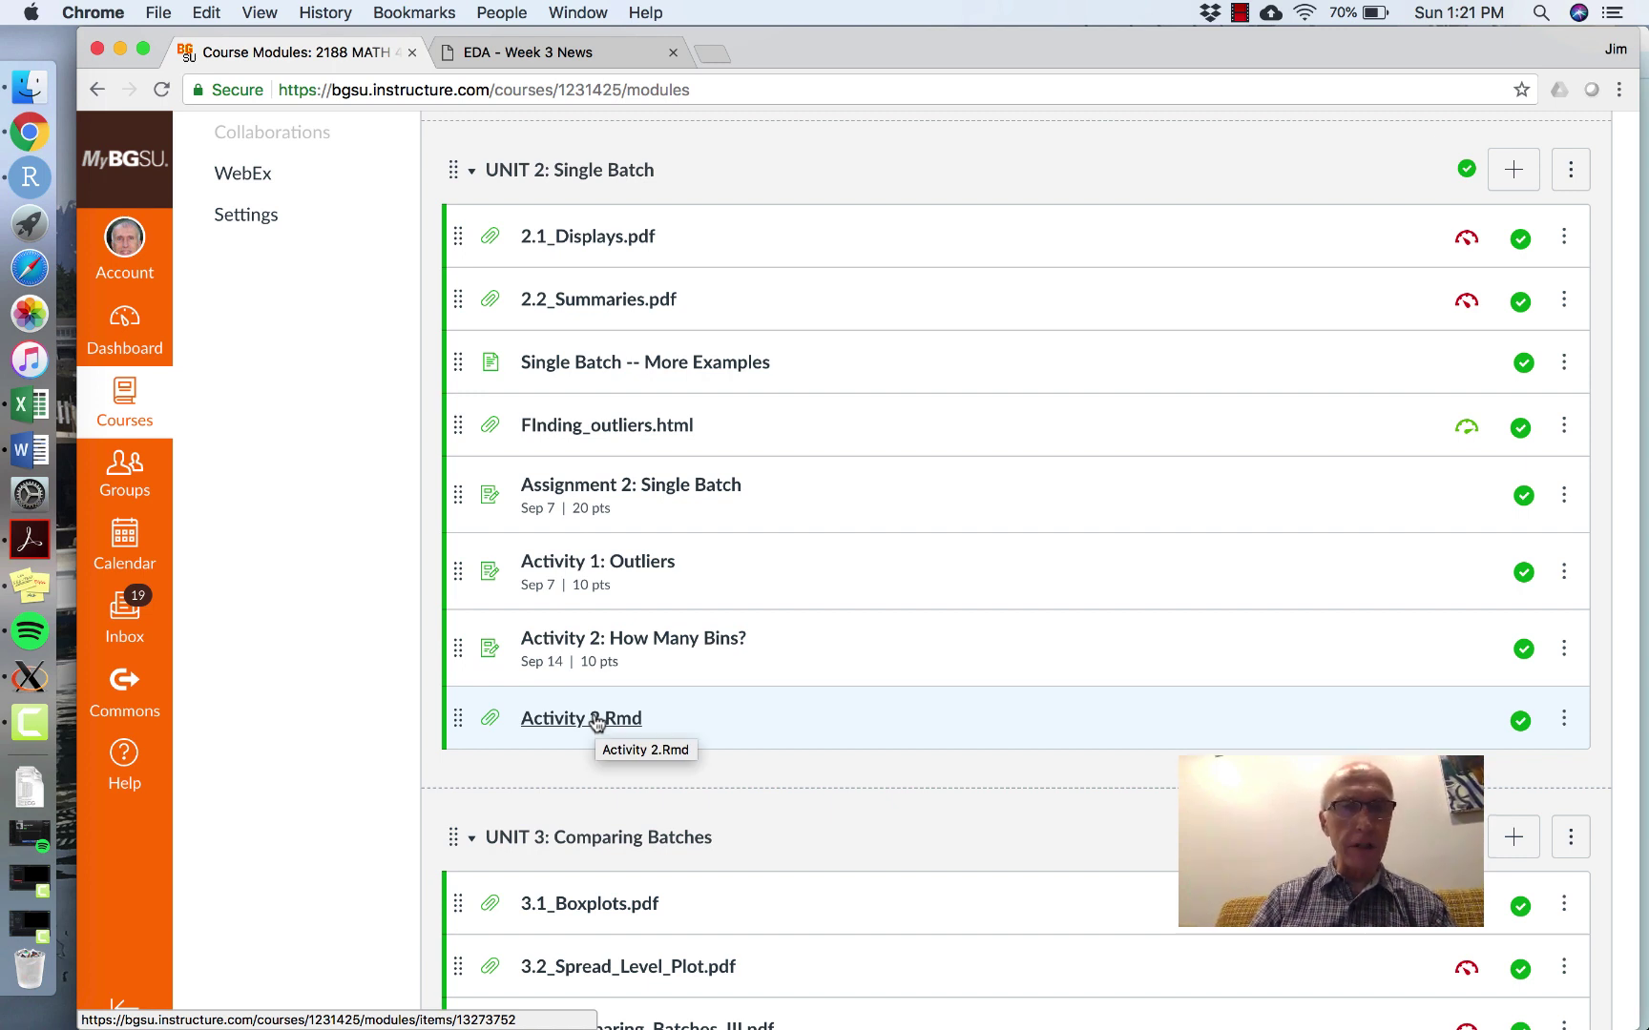
click(597, 722)
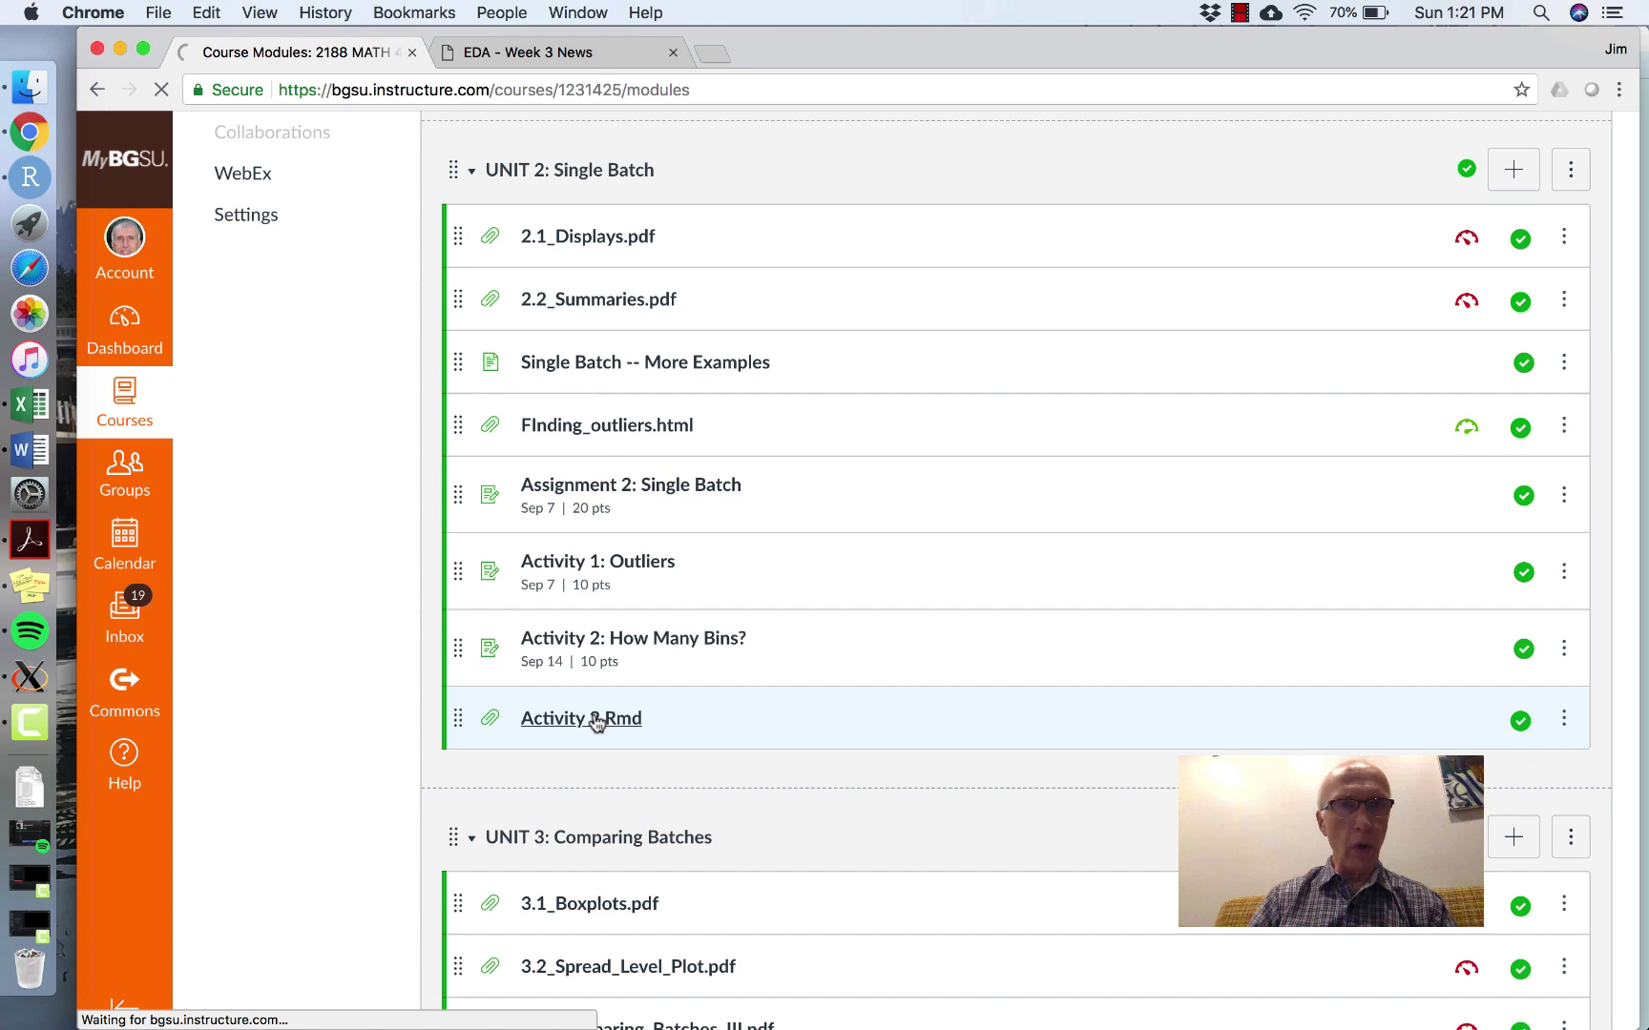
click(608, 302)
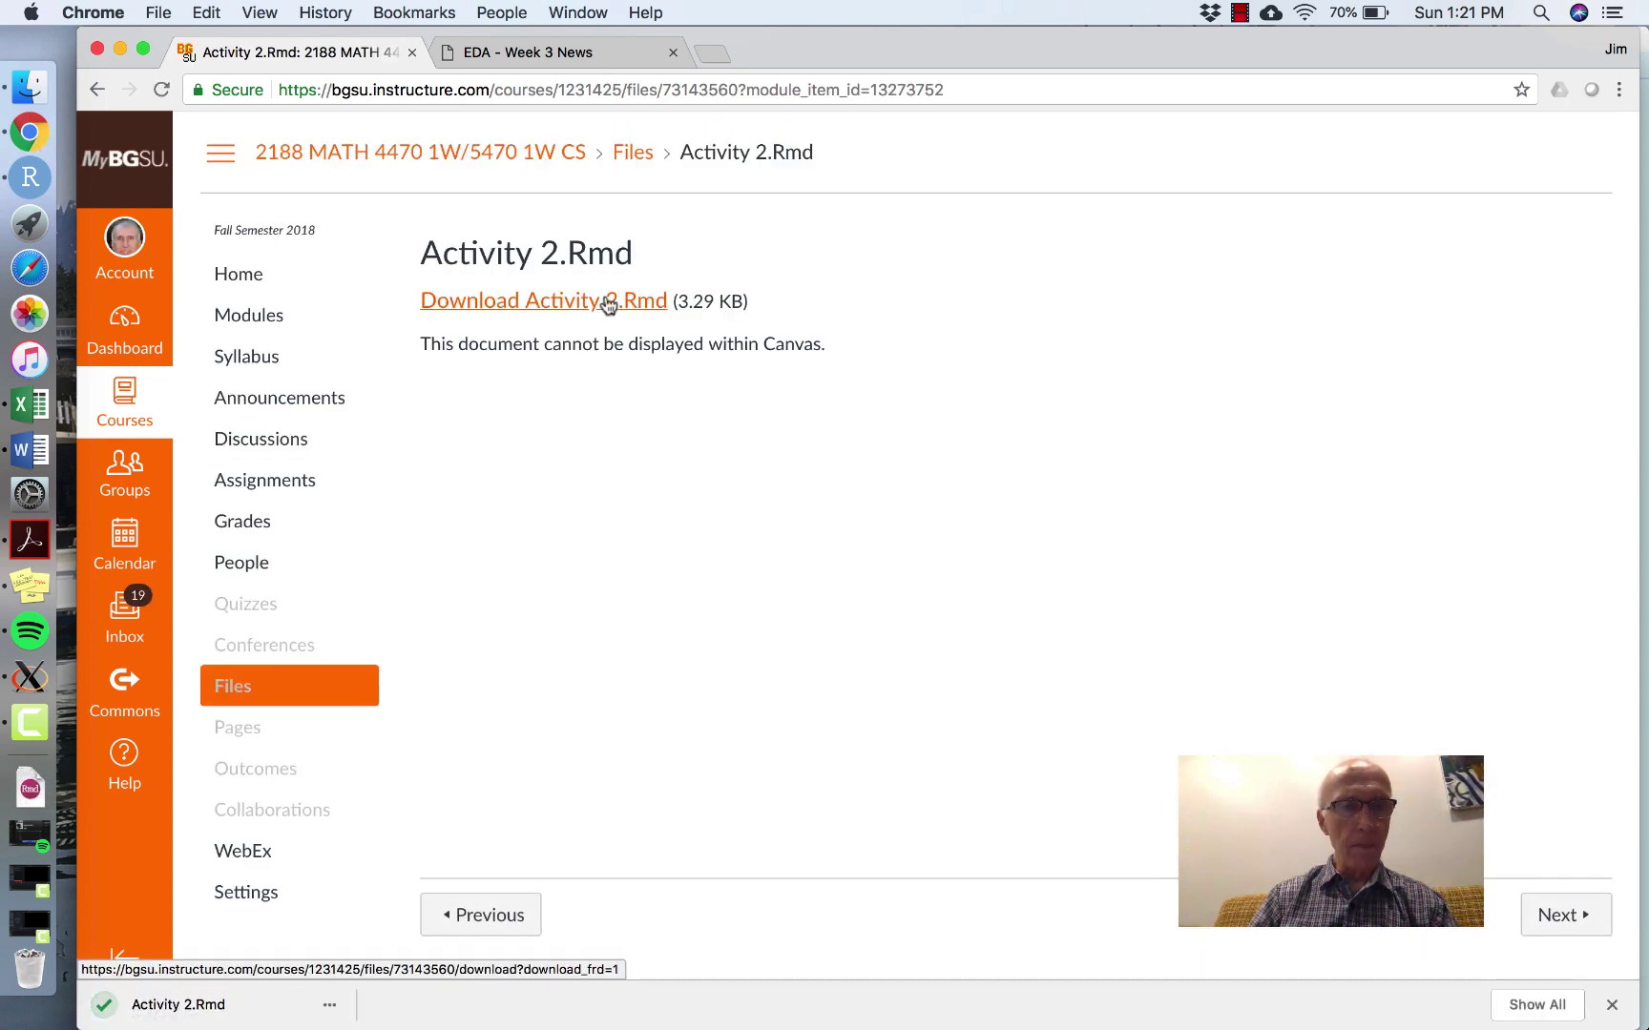
click(214, 1005)
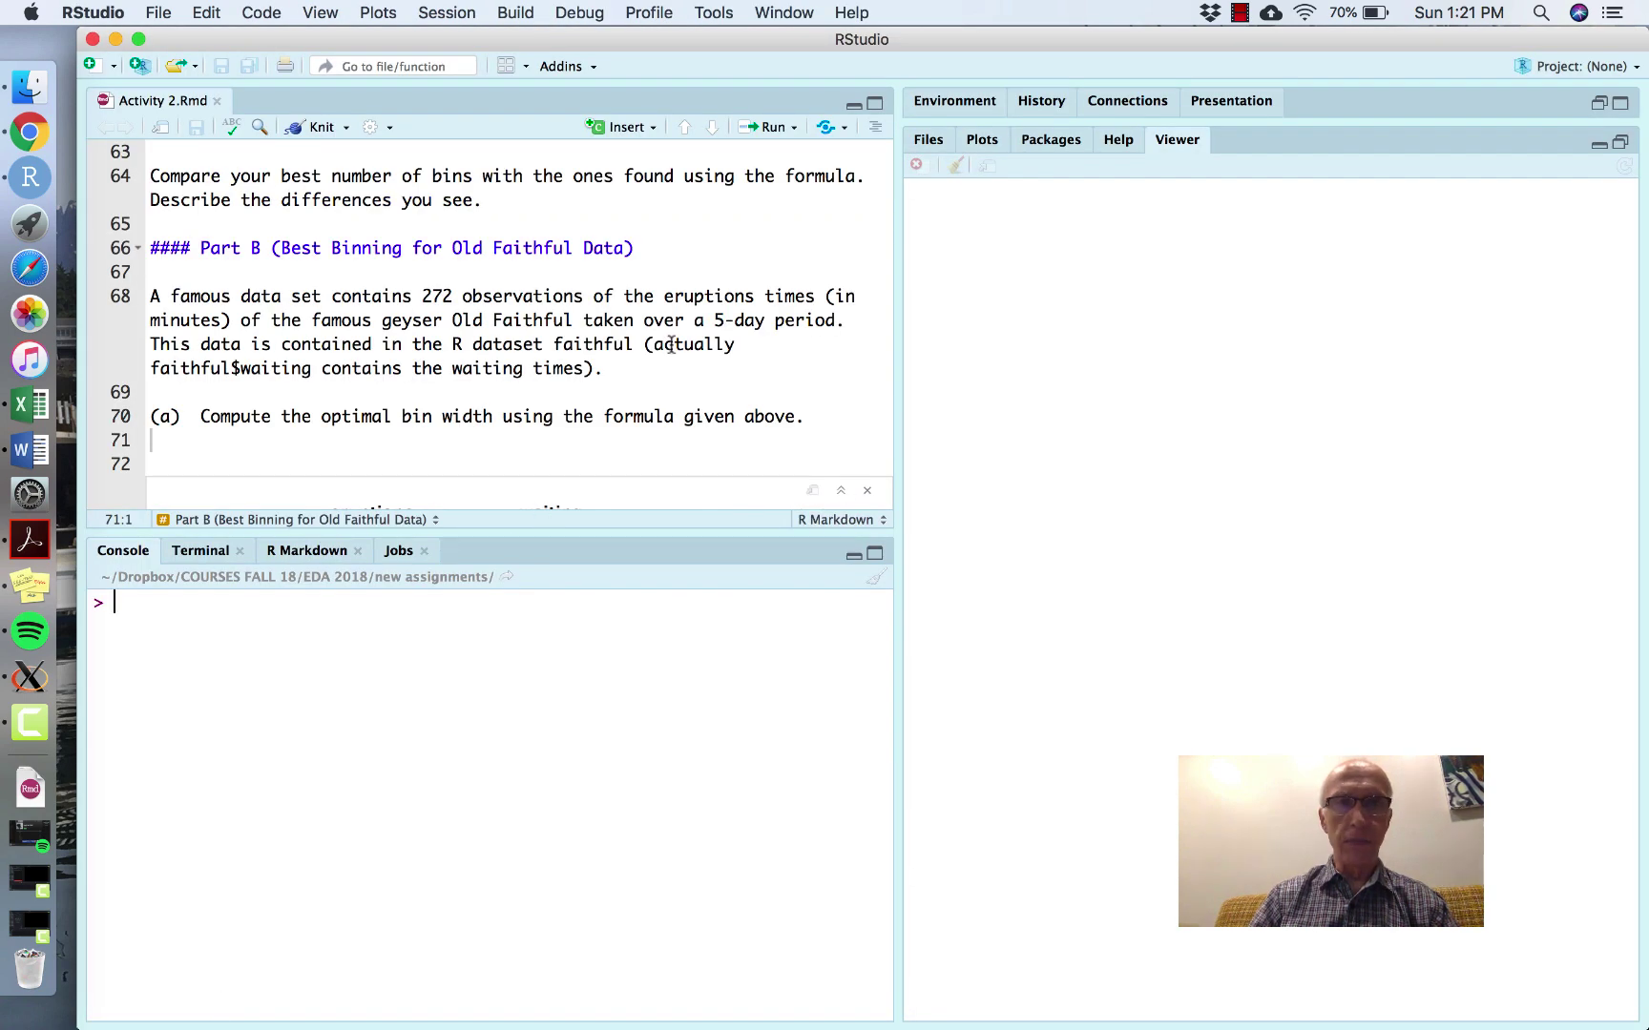
- Overwrite the author placeholder on line 3 of the YAML header with the student's name
click(874, 105)
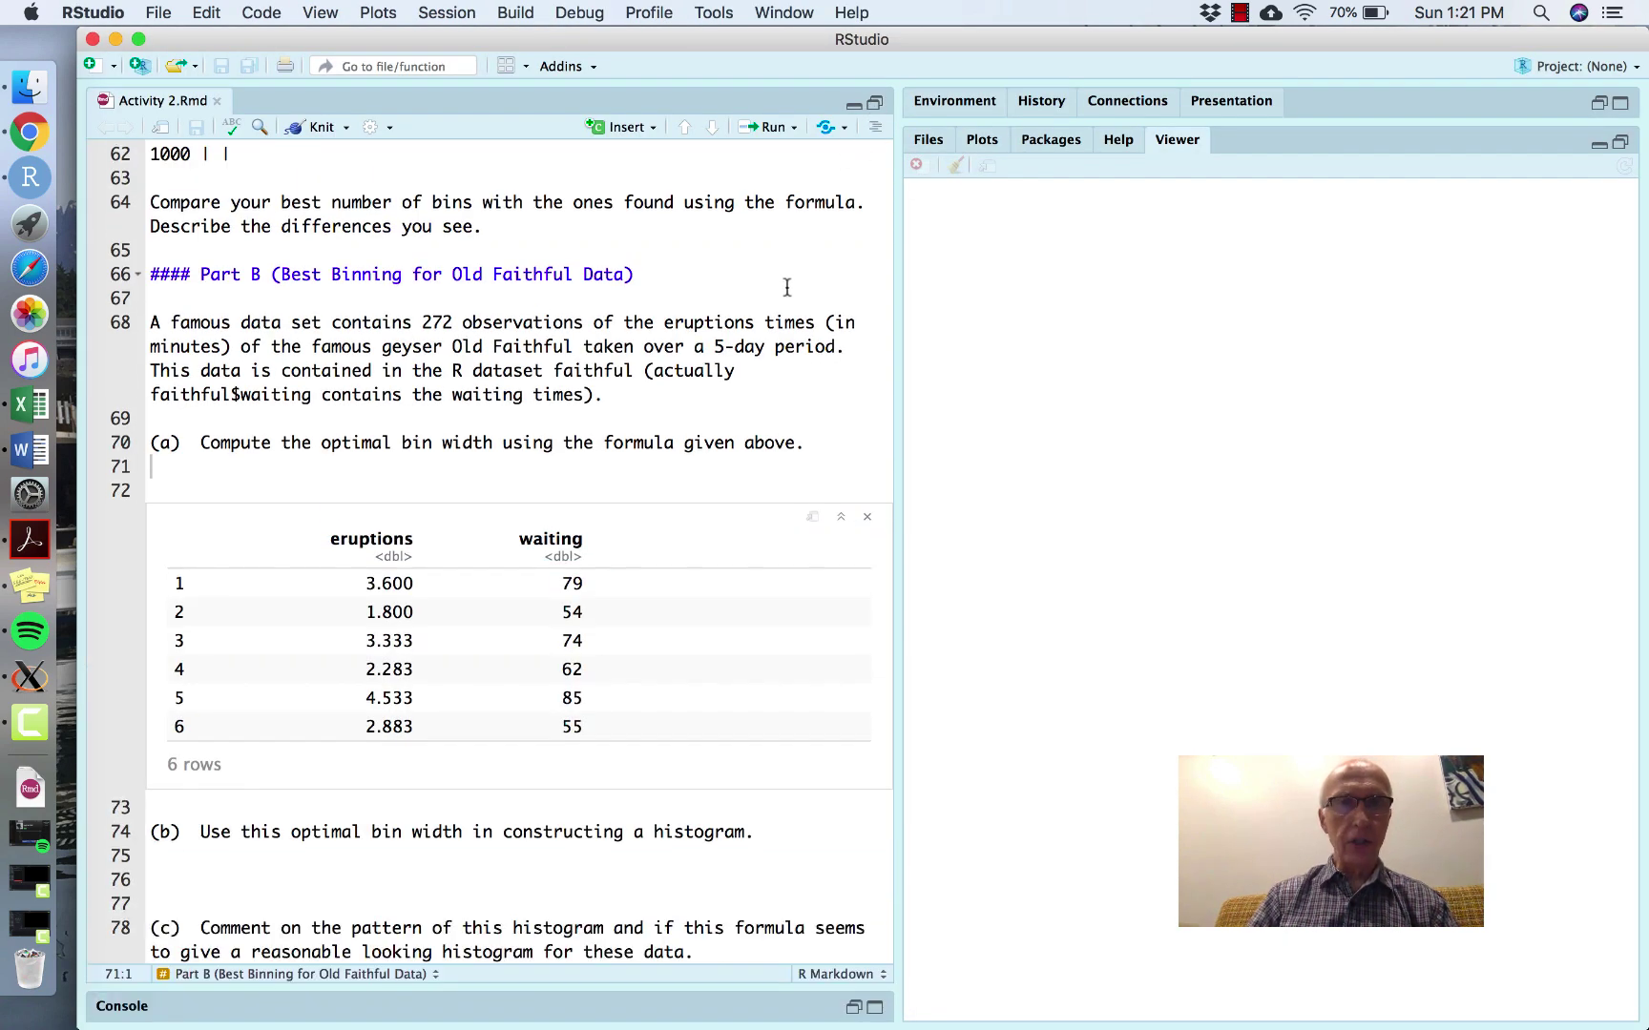
scroll(789, 290, up, 15)
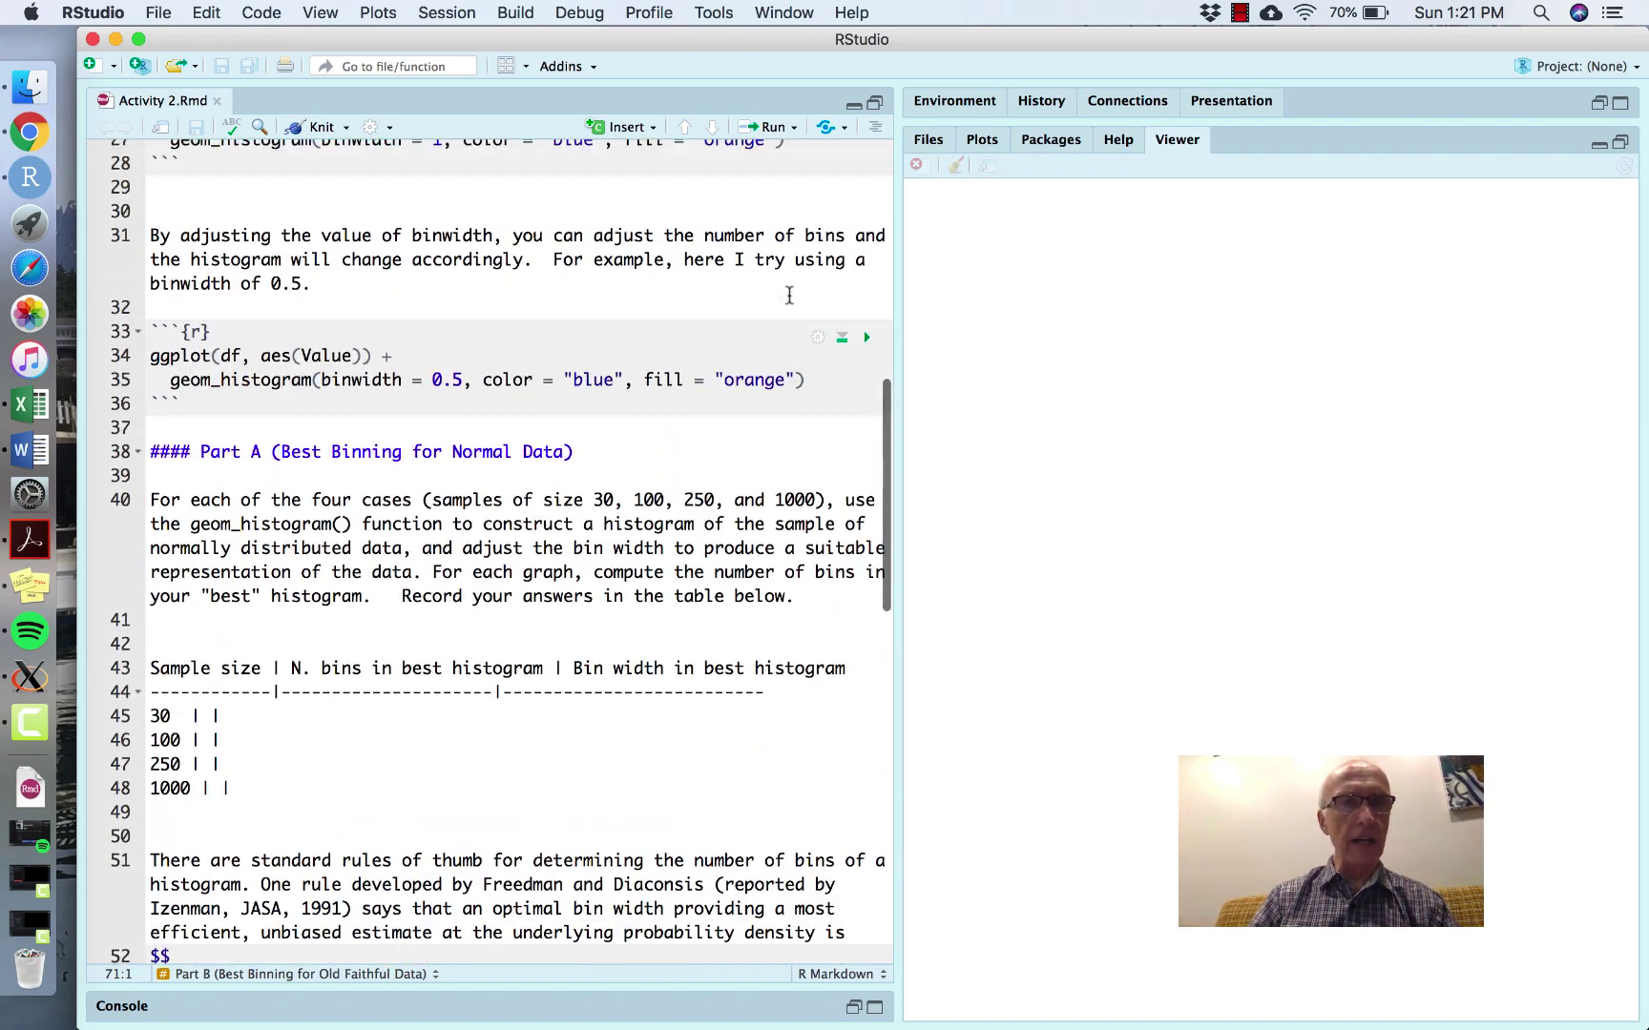
scroll(788, 296, up, 7)
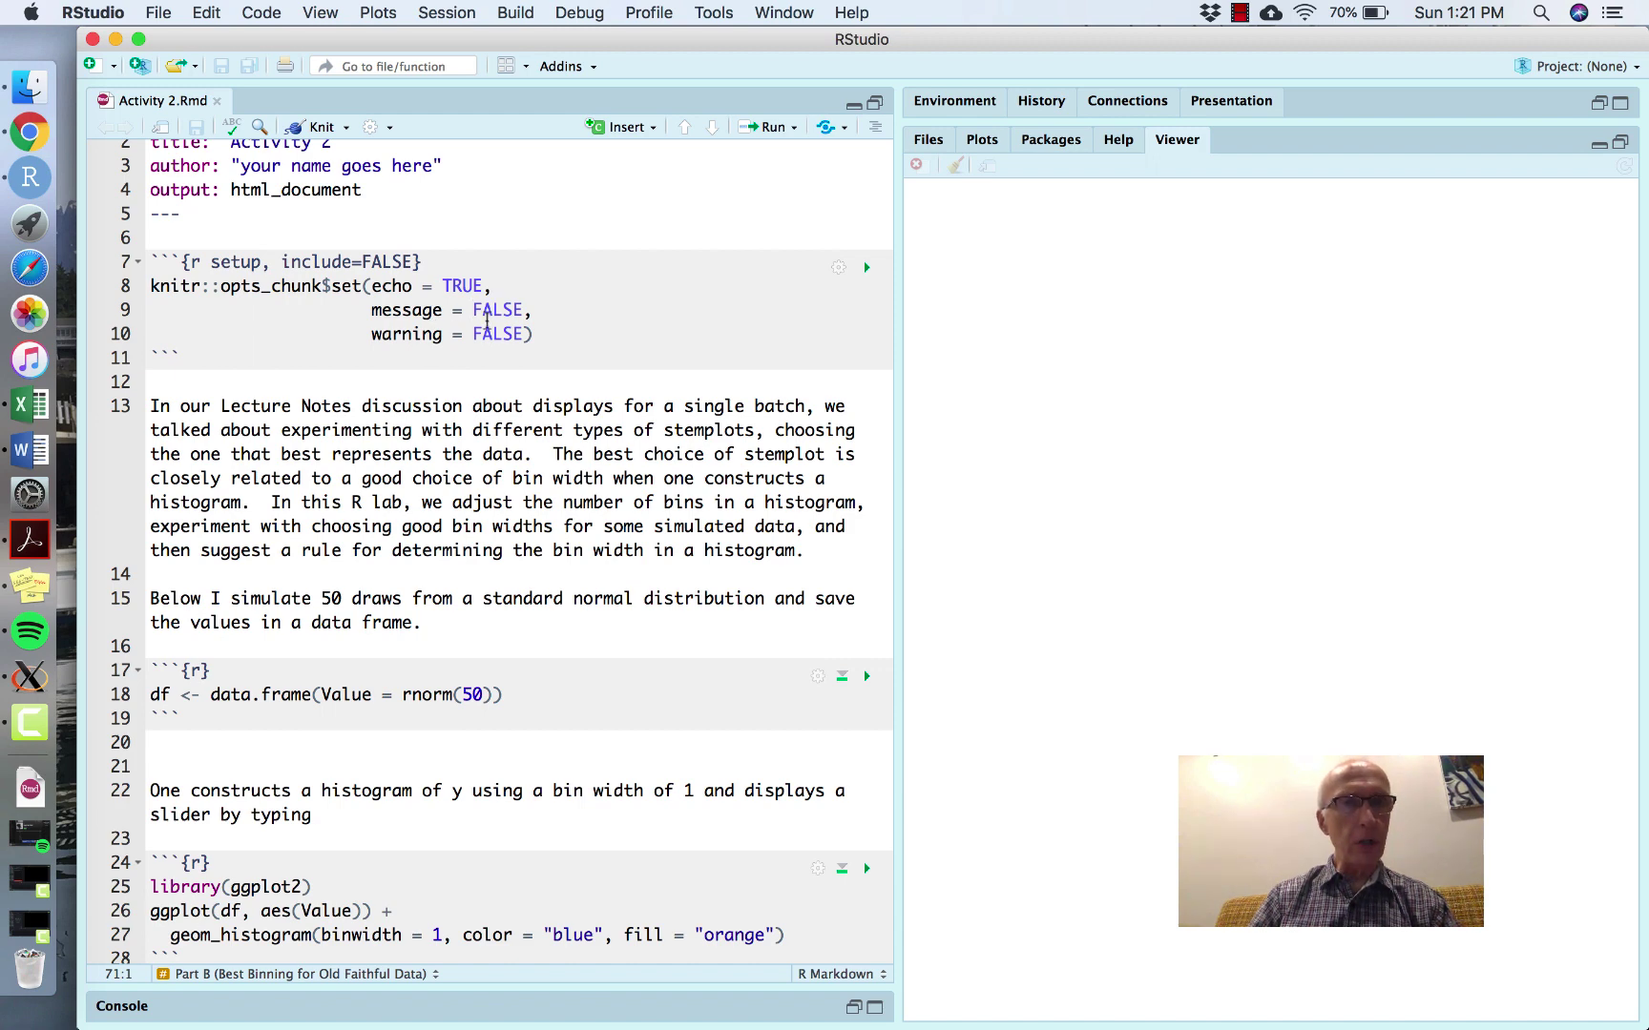
scroll(497, 342, down, 1)
scroll(497, 342, up, 2)
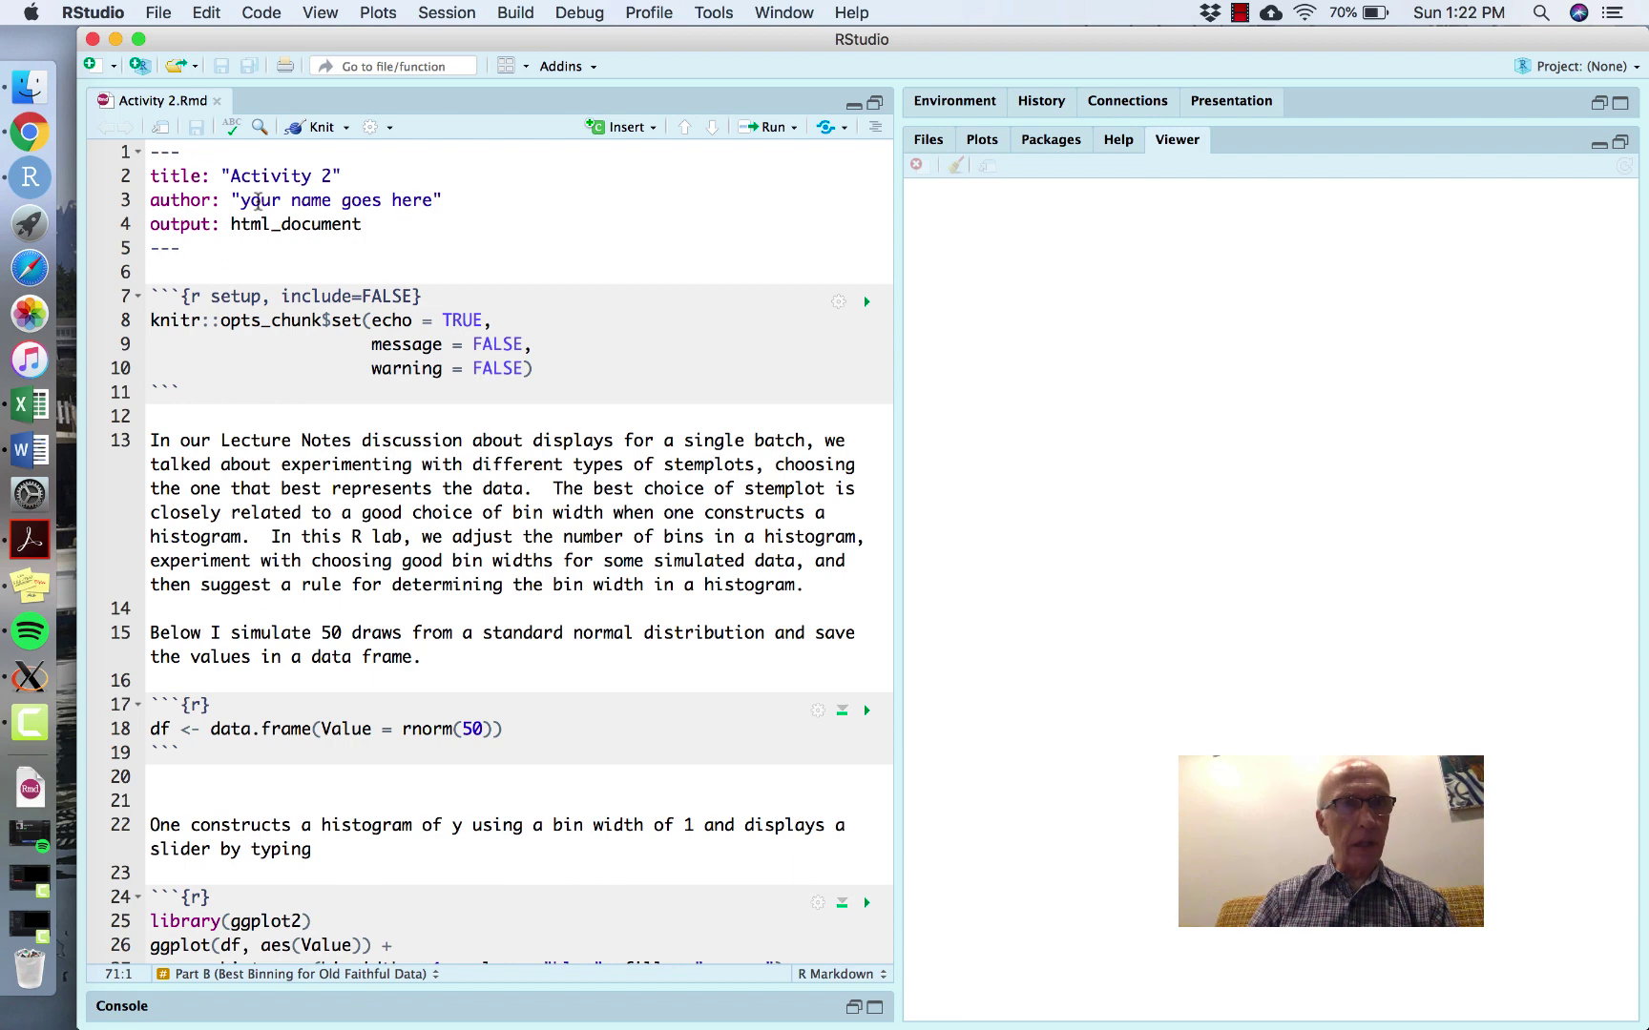
drag(241, 202, 434, 200)
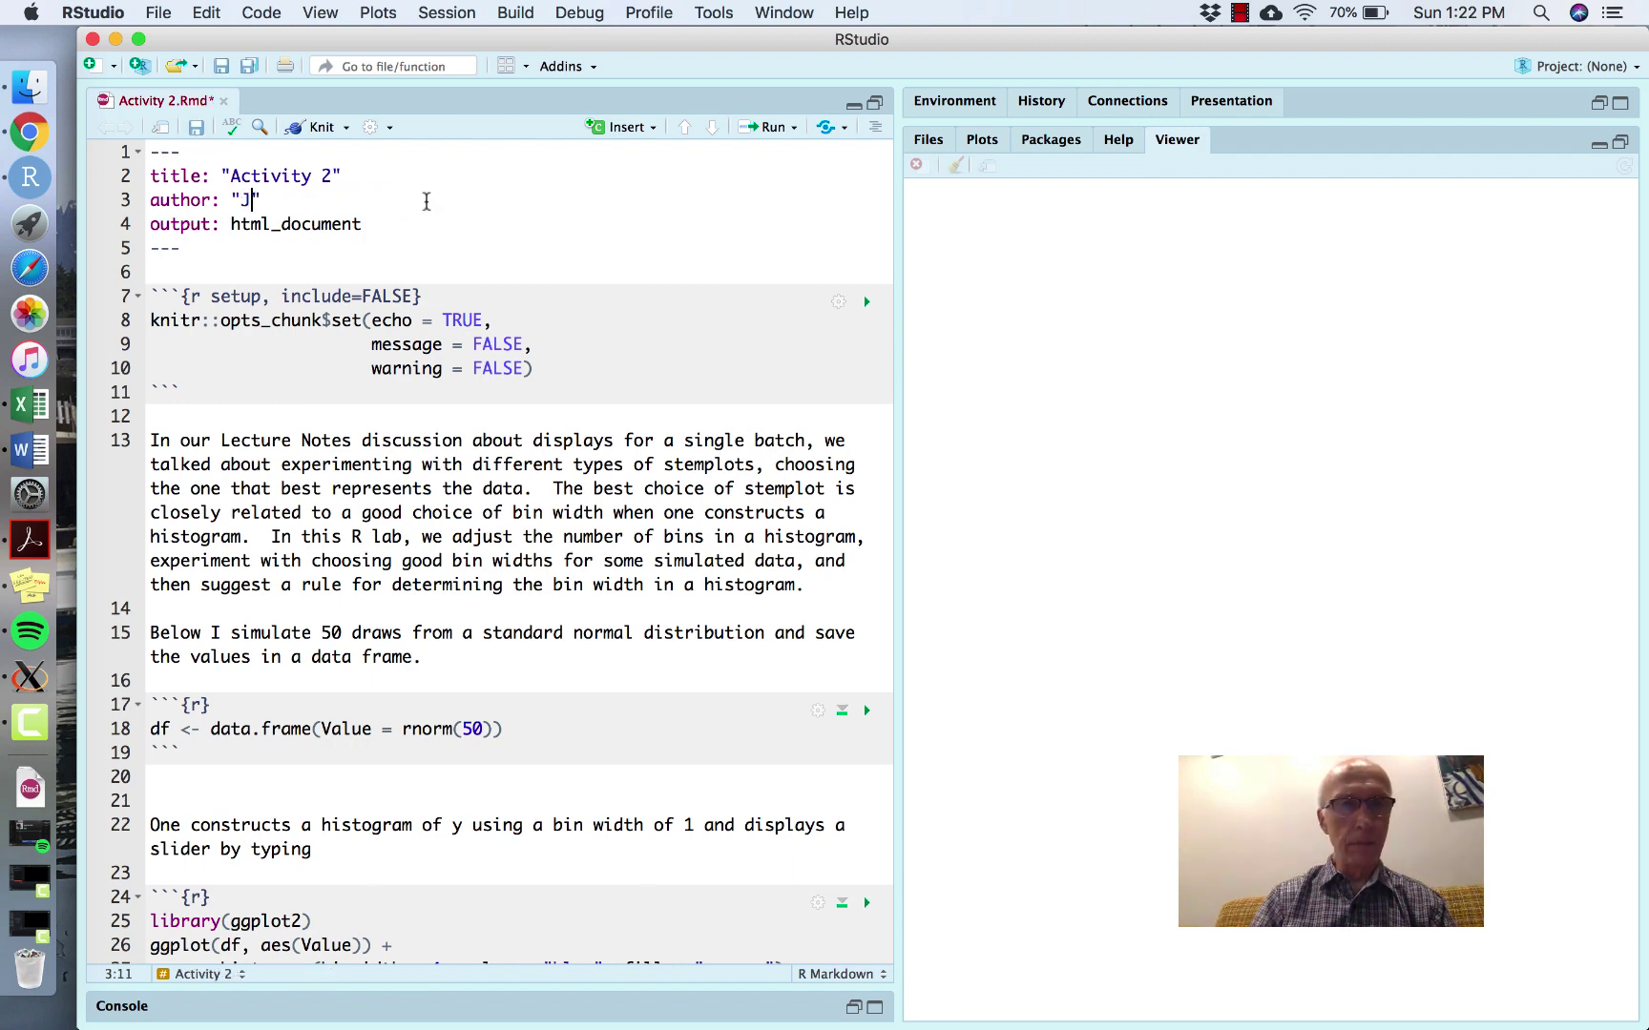
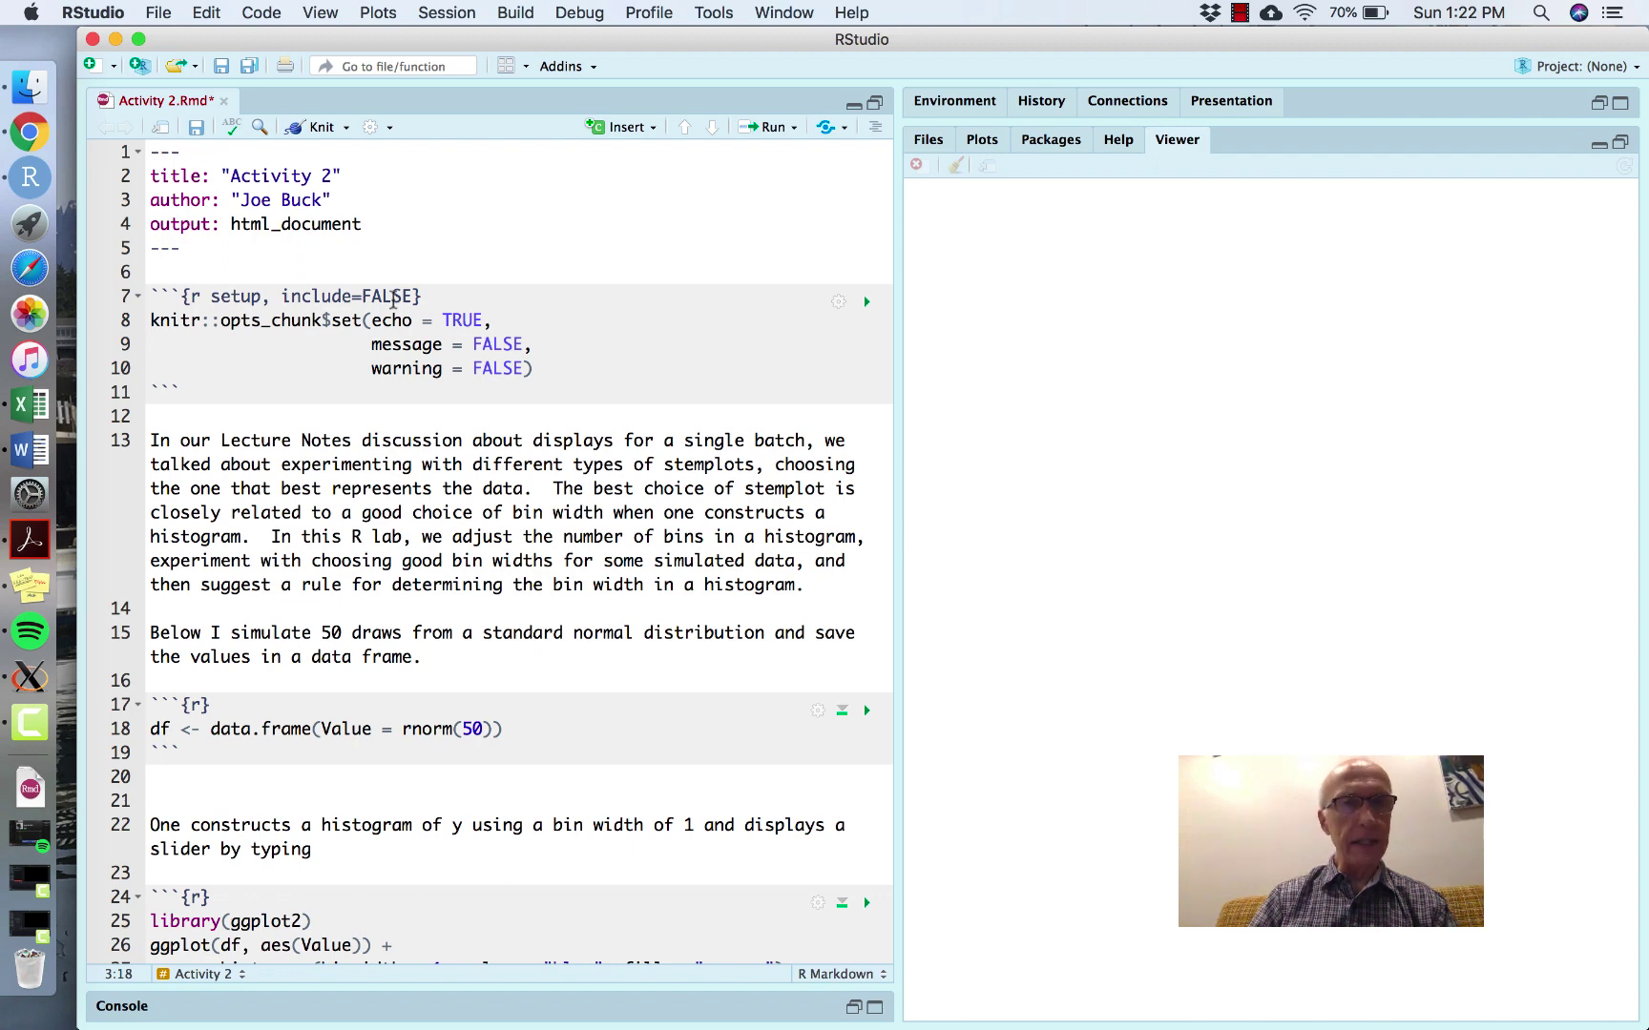
- Knit Activity 2.Rmd to HTML from the Knit dropdown
click(345, 128)
click(307, 159)
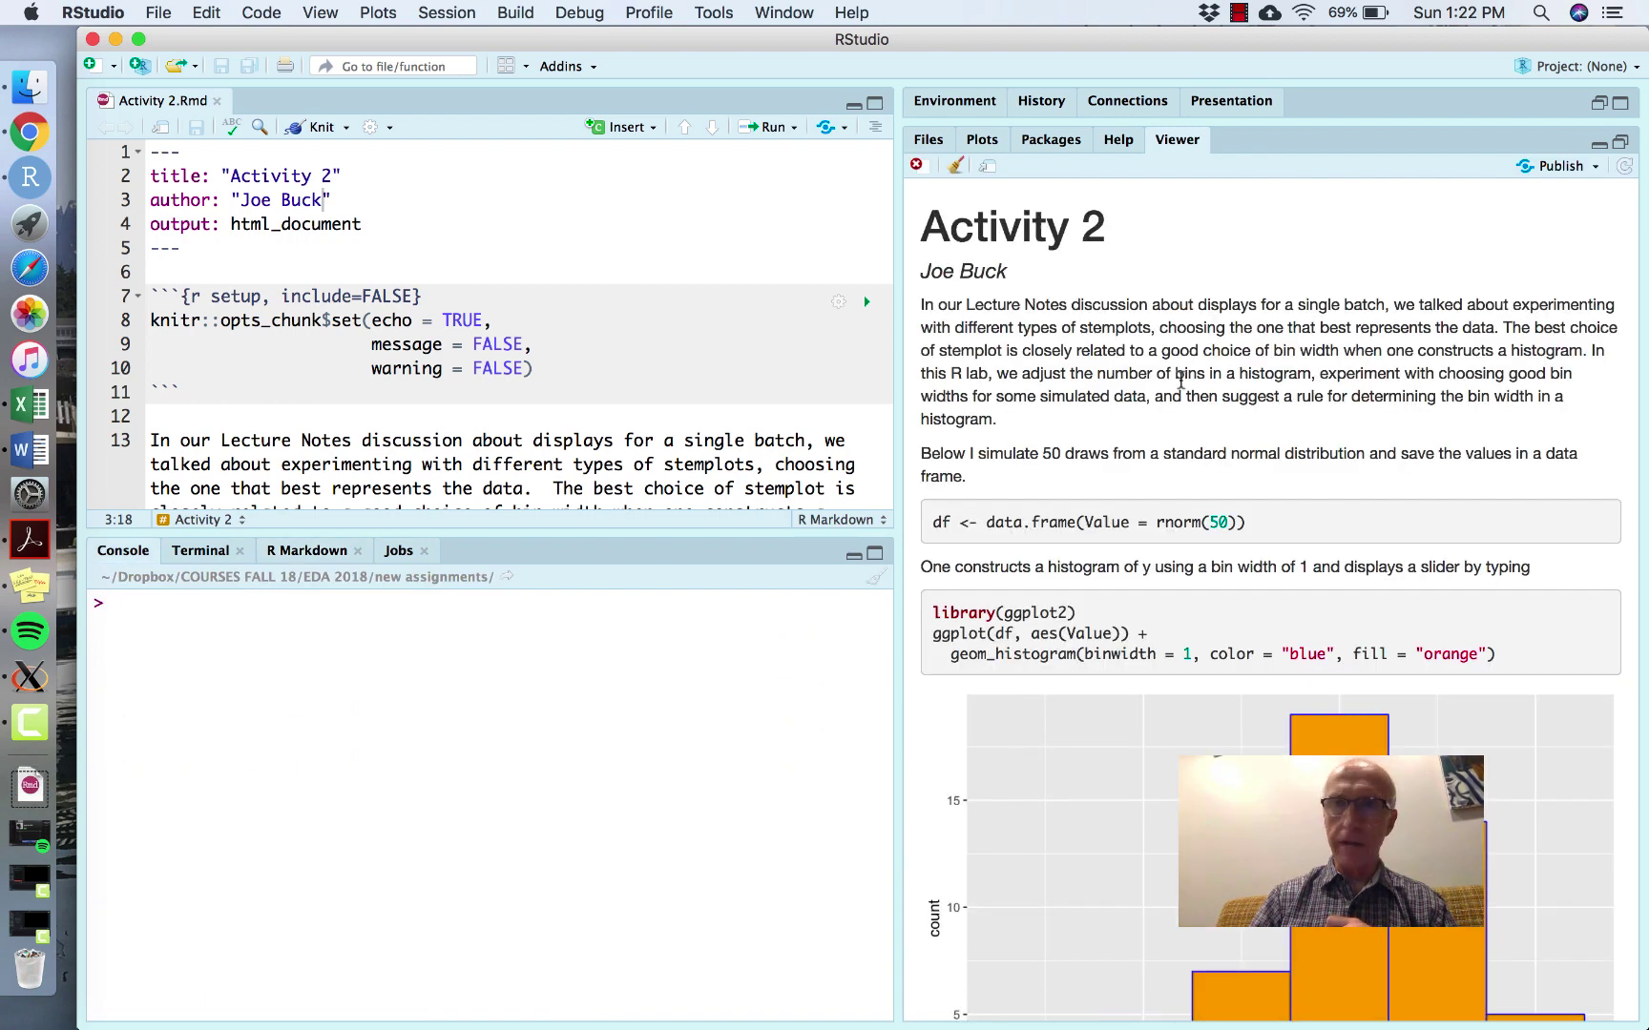
scroll(1178, 421, down, 2)
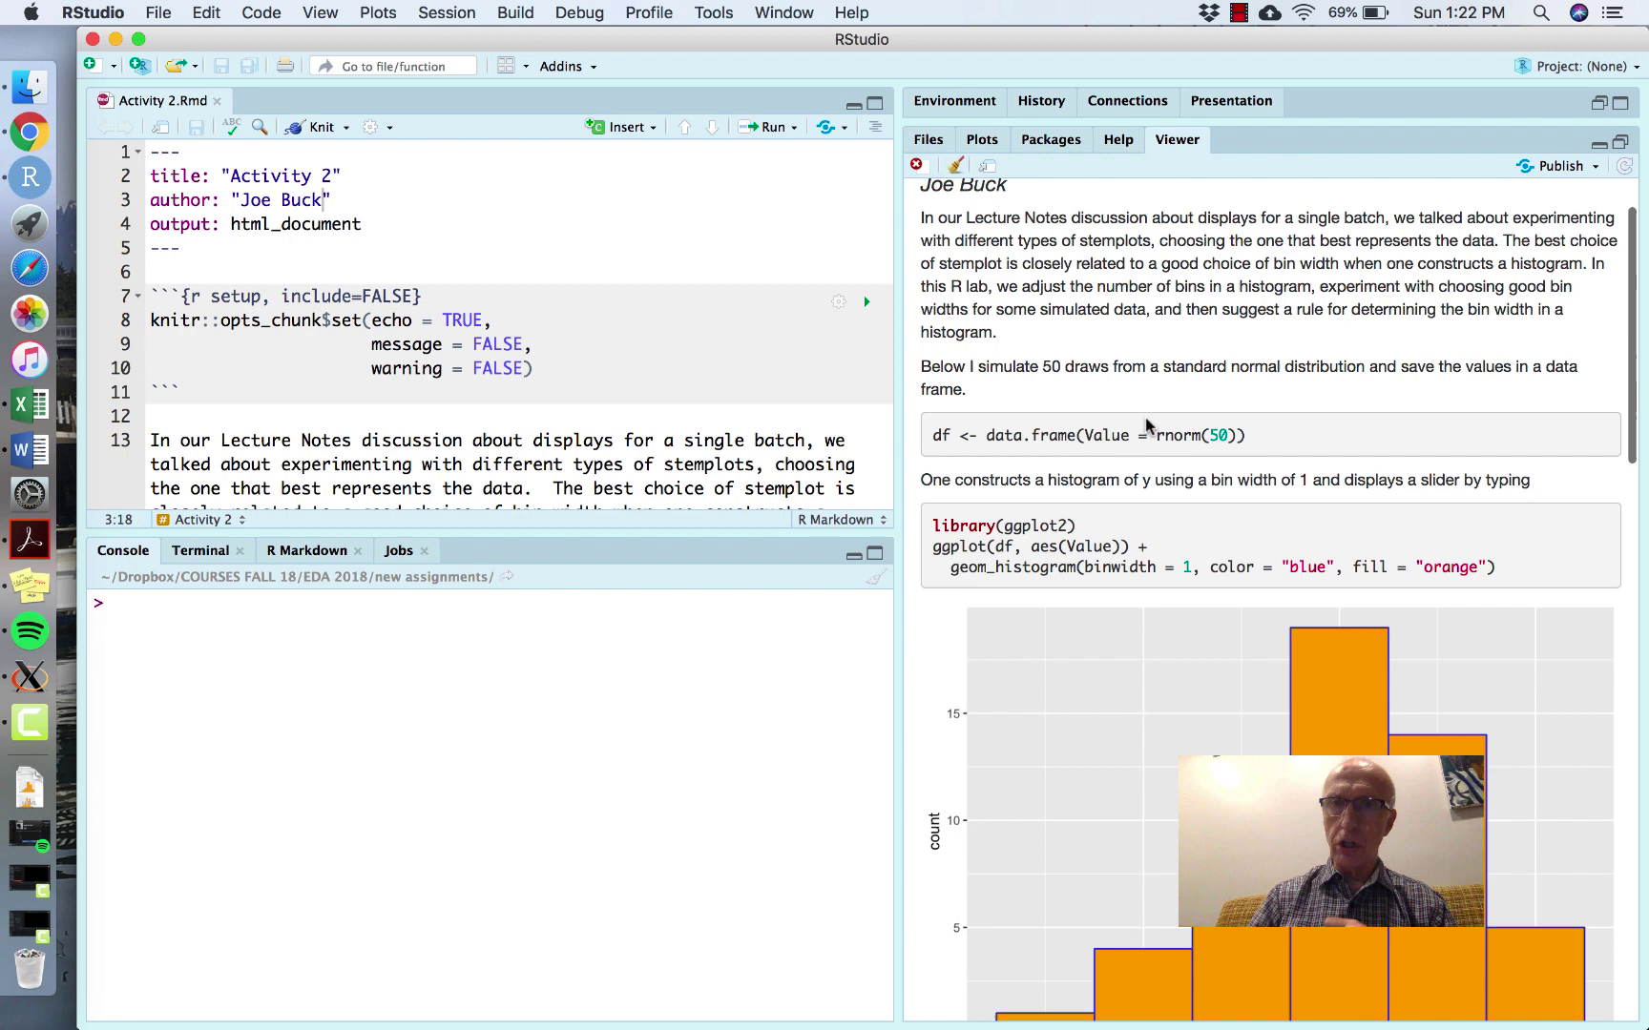
scroll(1238, 437, down, 5)
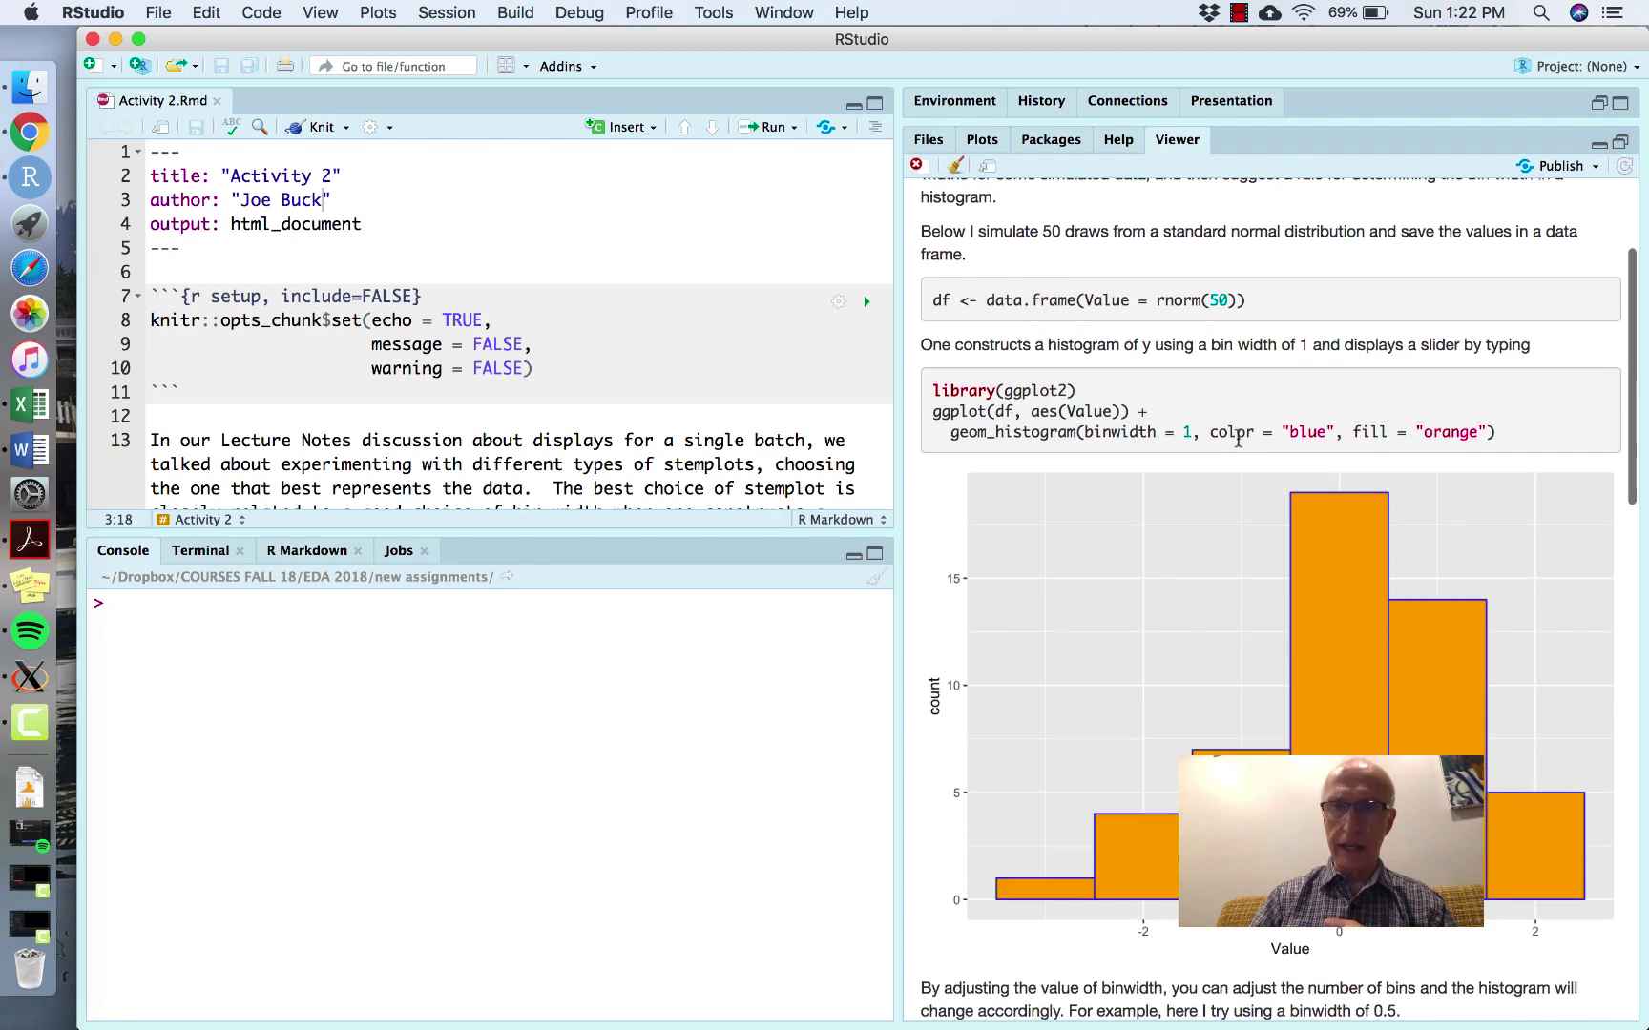
- Scroll through the rendered orange histograms and binning tables in the Viewer
scroll(1237, 437, down, 2)
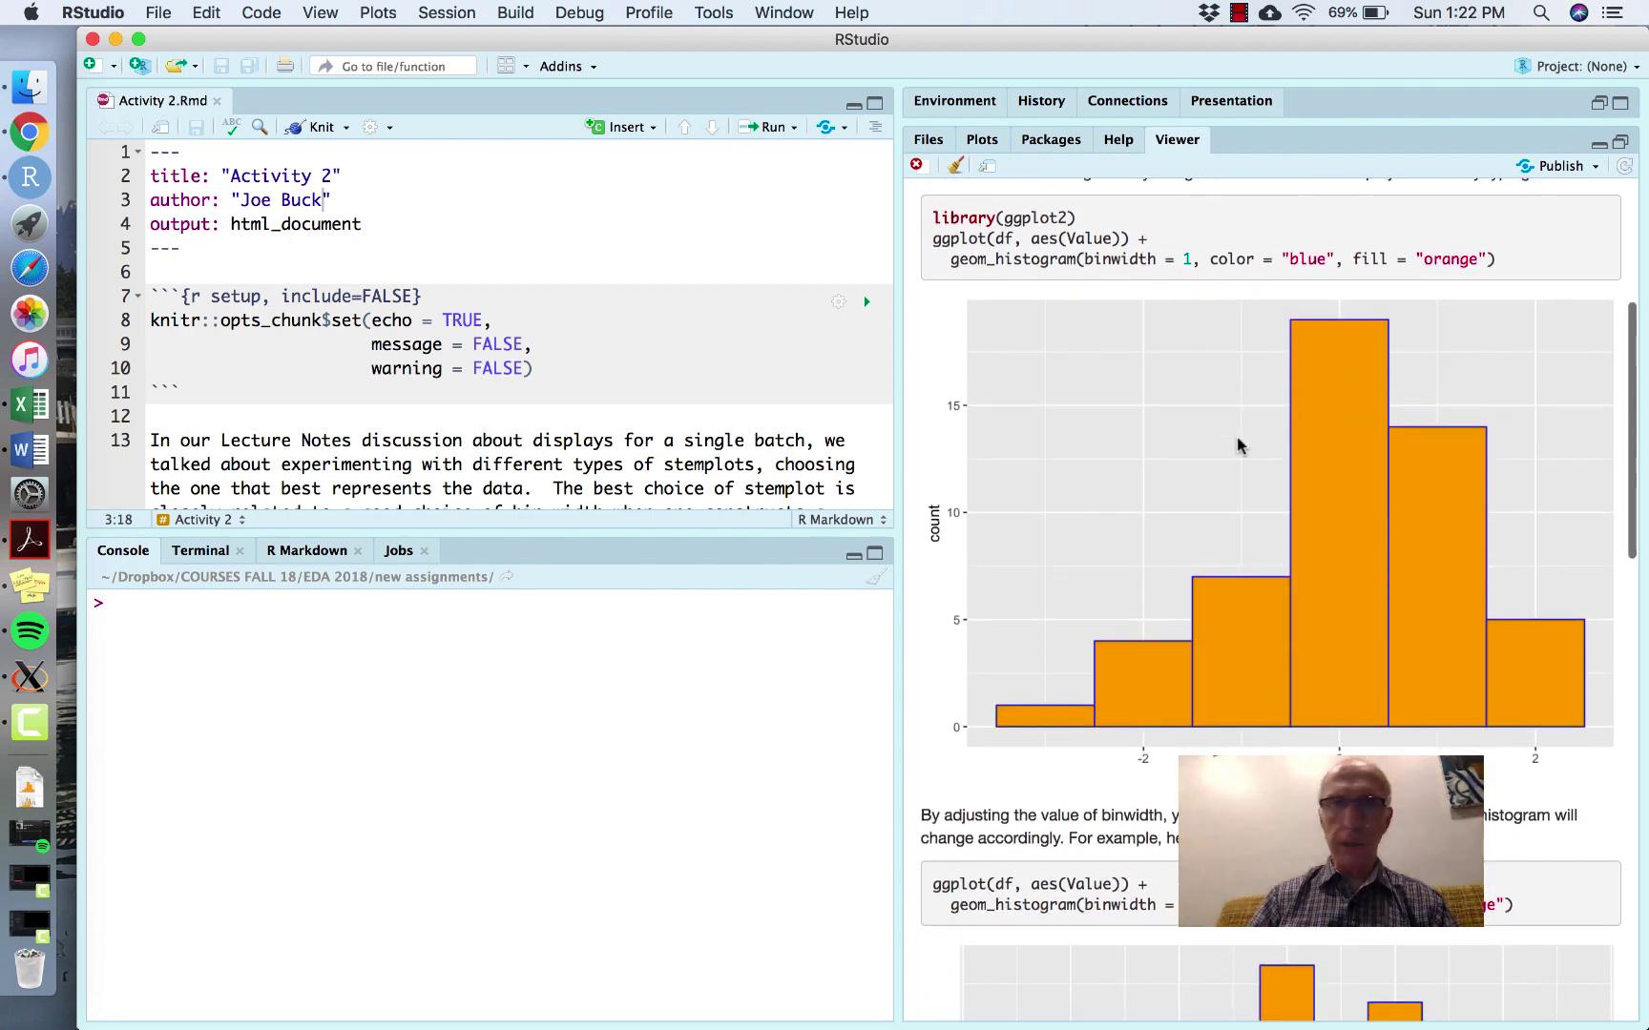
scroll(1236, 437, down, 3)
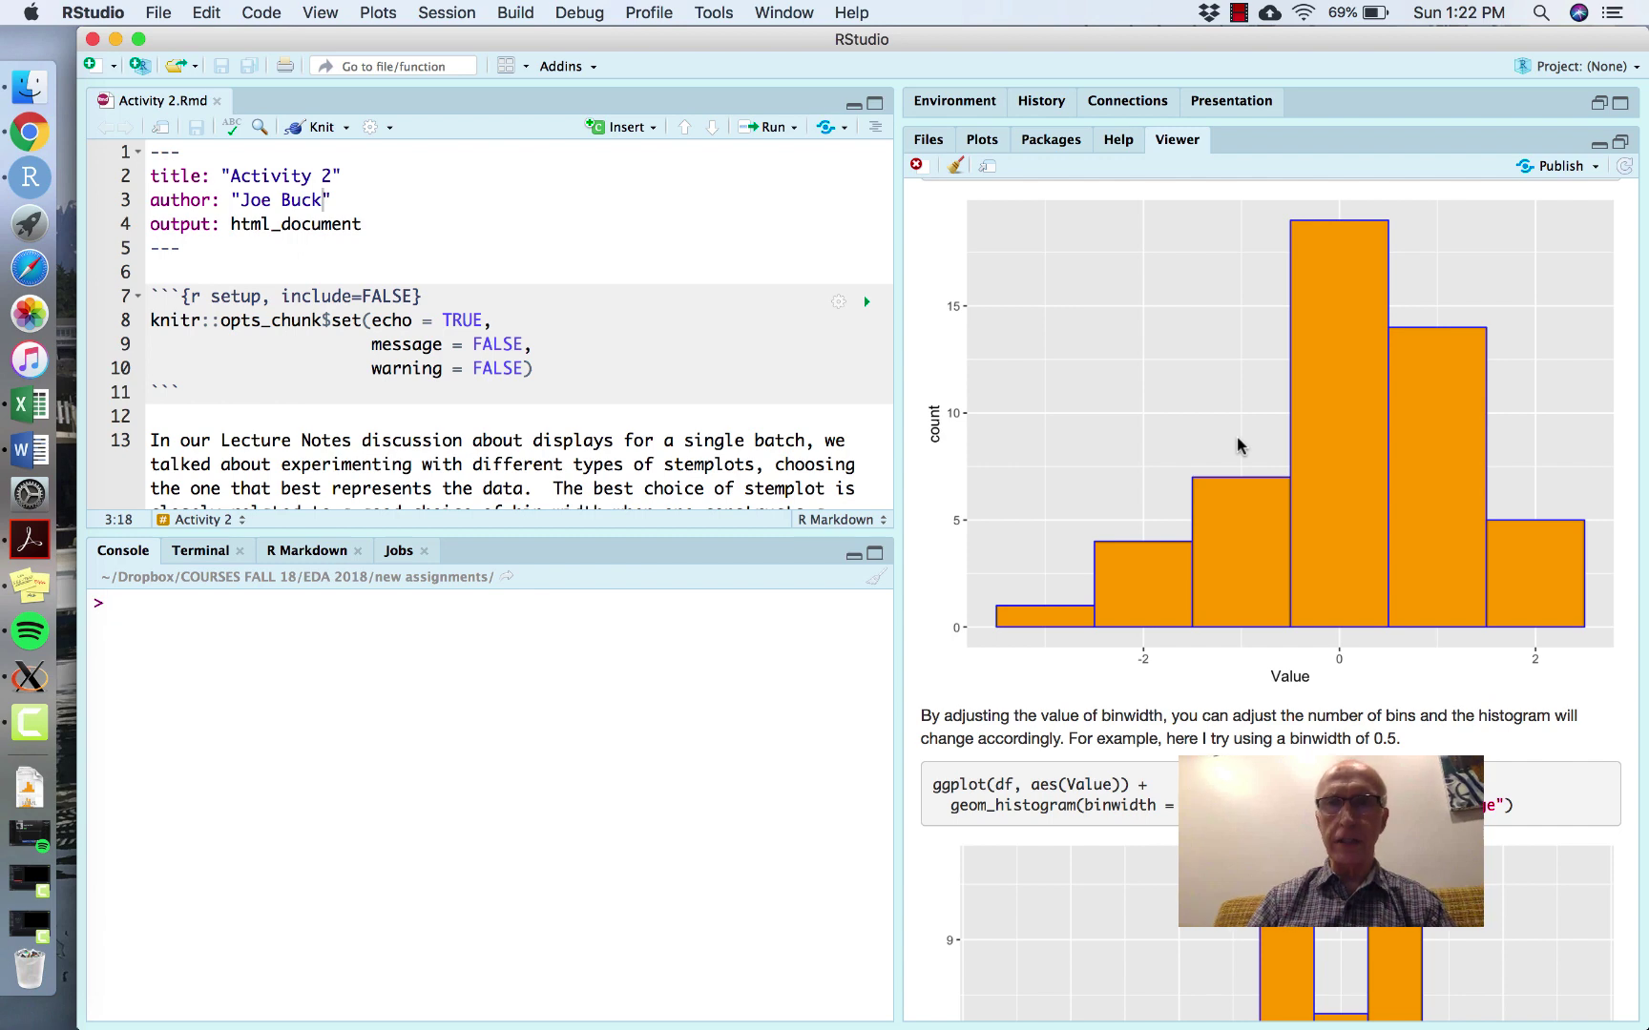
scroll(1237, 437, down, 1)
scroll(1237, 440, down, 1)
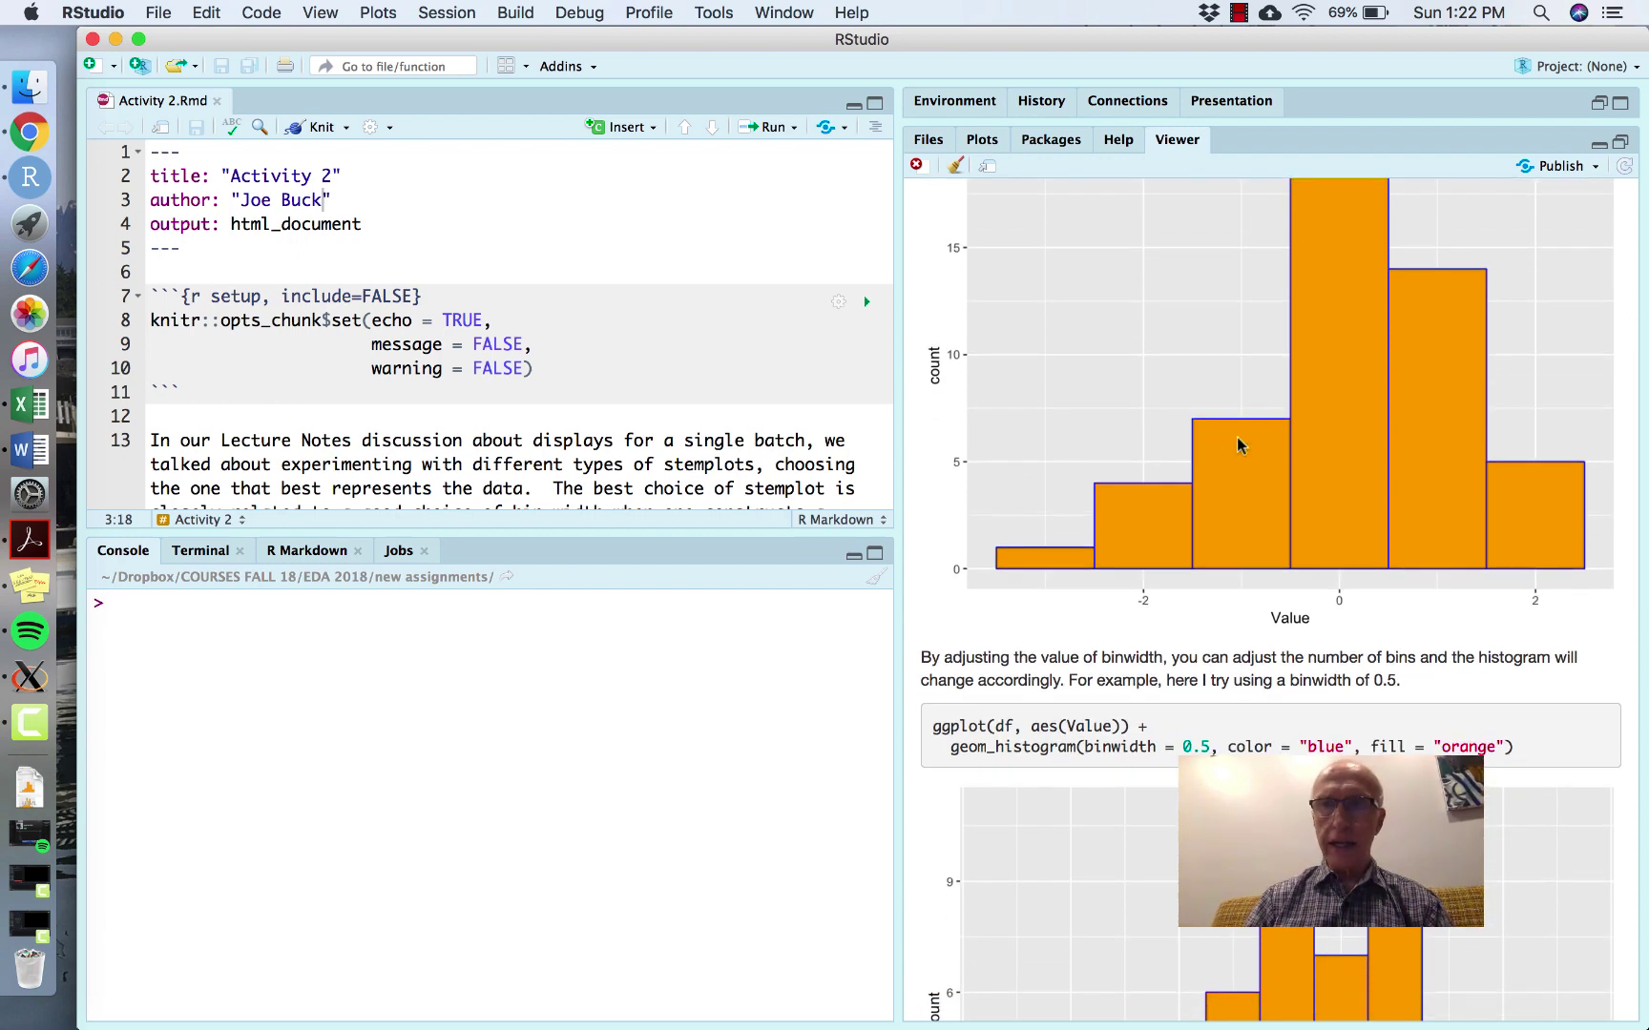
scroll(1237, 441, down, 3)
scroll(1238, 444, down, 3)
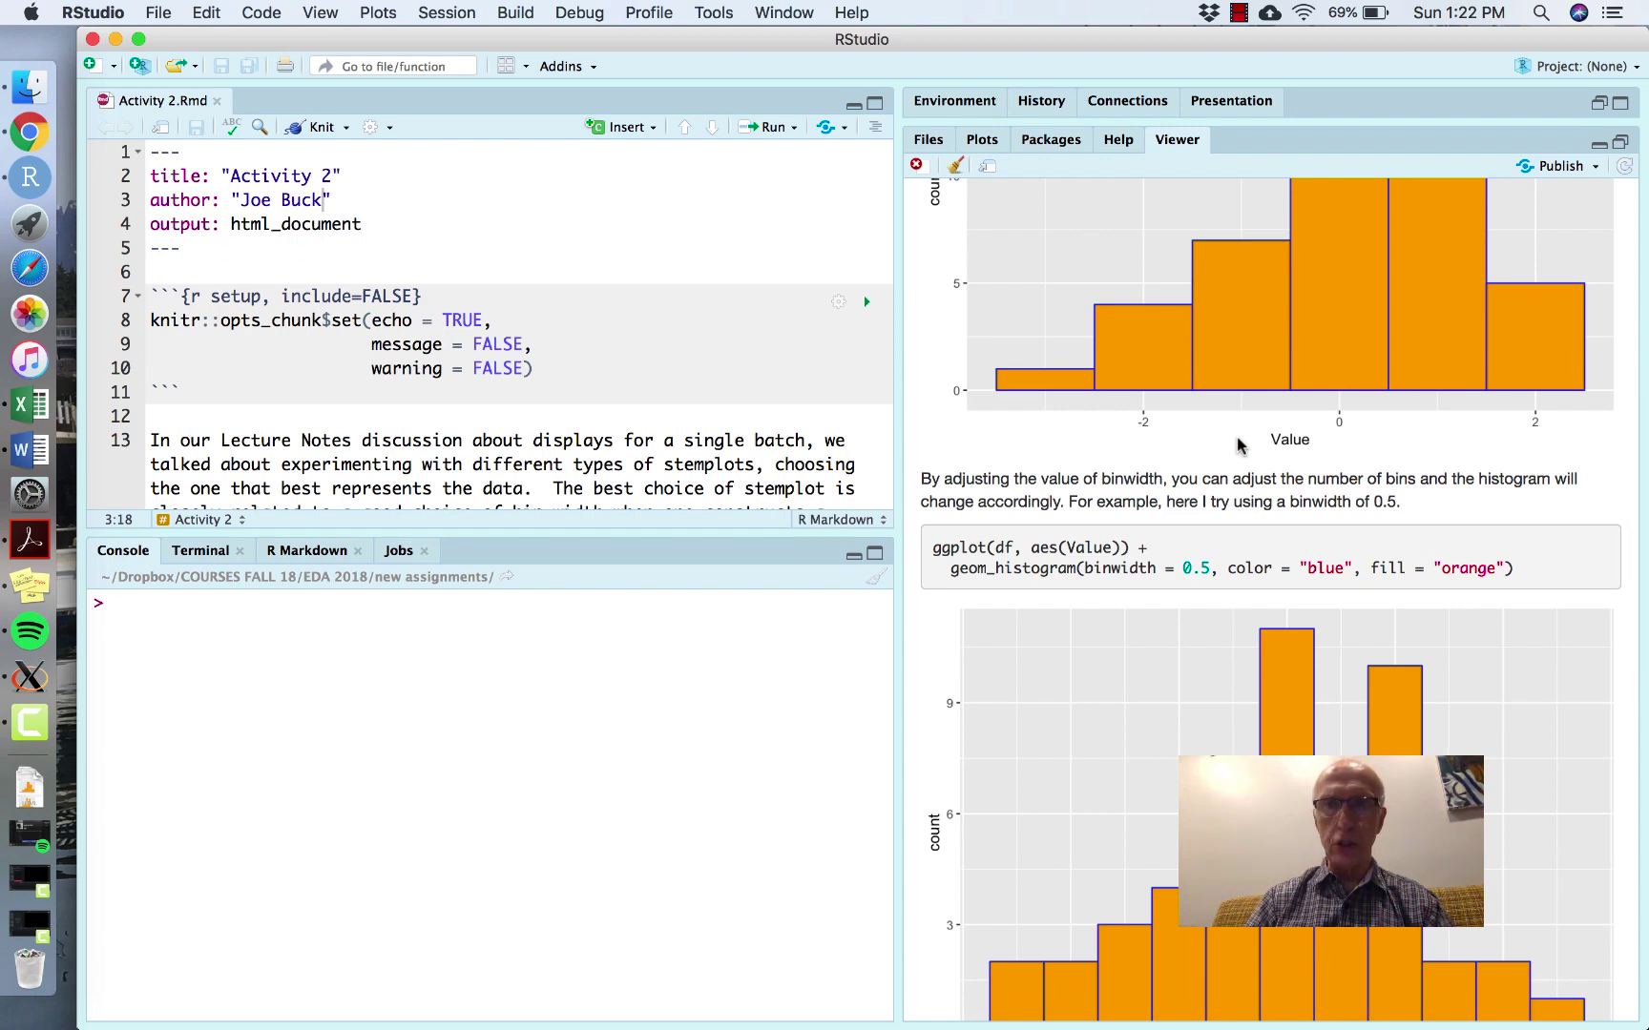
scroll(1237, 445, down, 10)
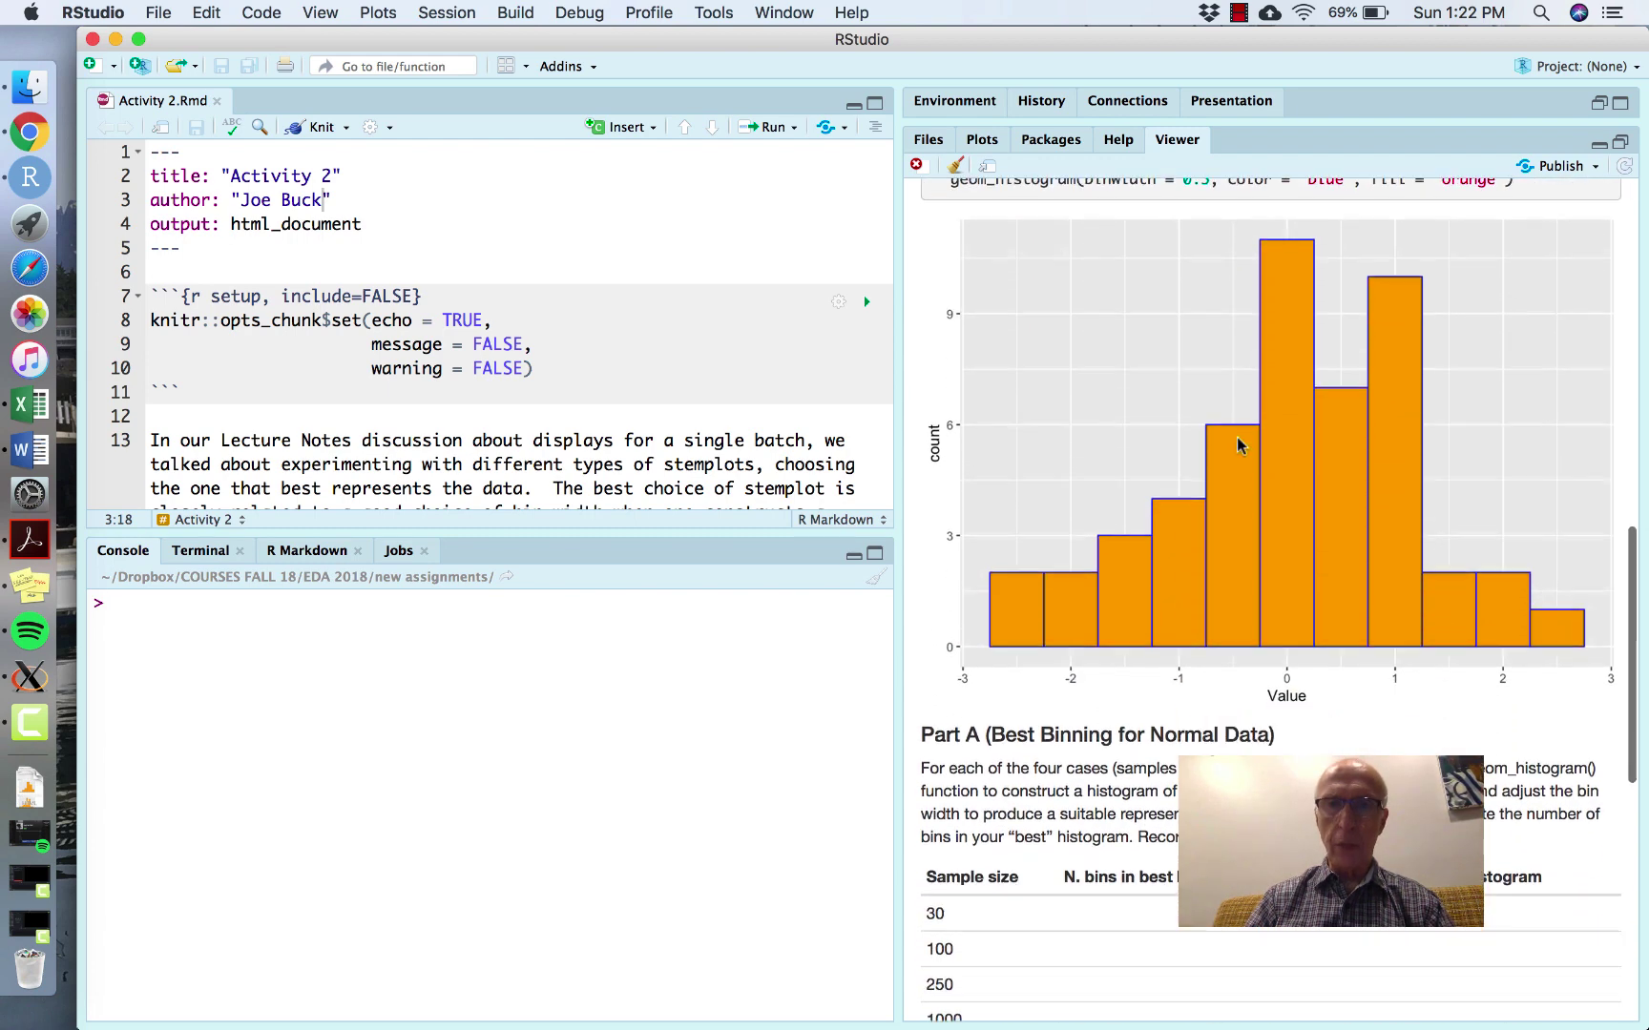
scroll(1237, 445, down, 7)
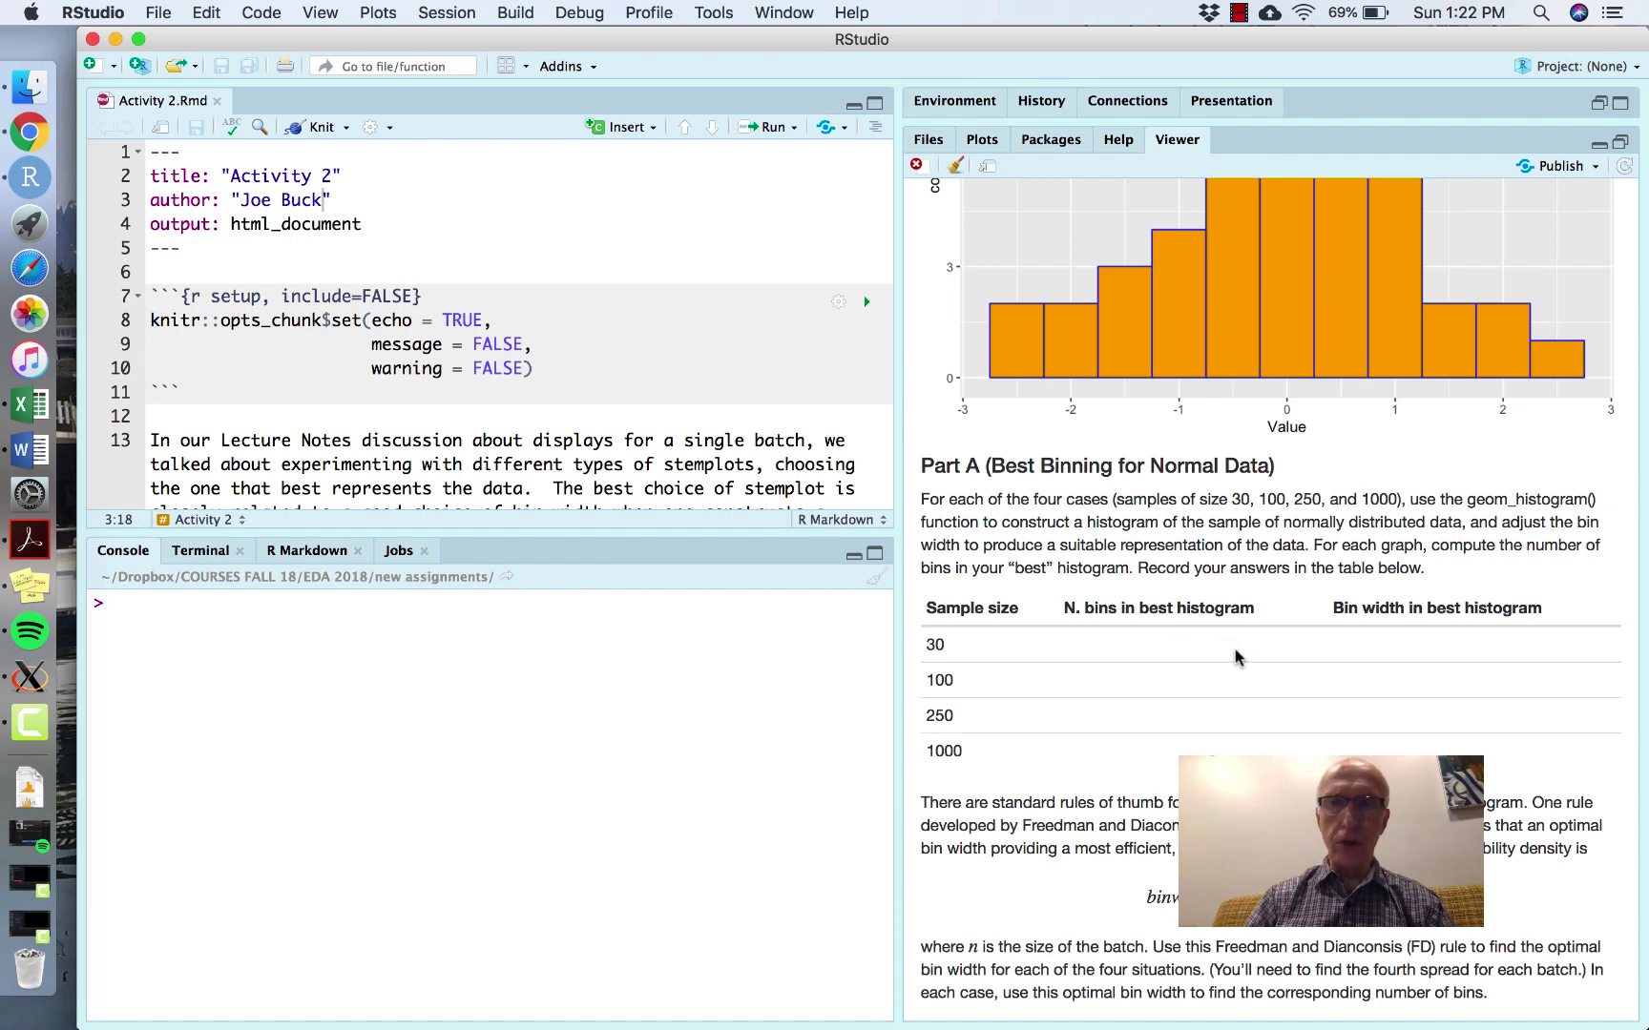
scroll(1221, 663, down, 10)
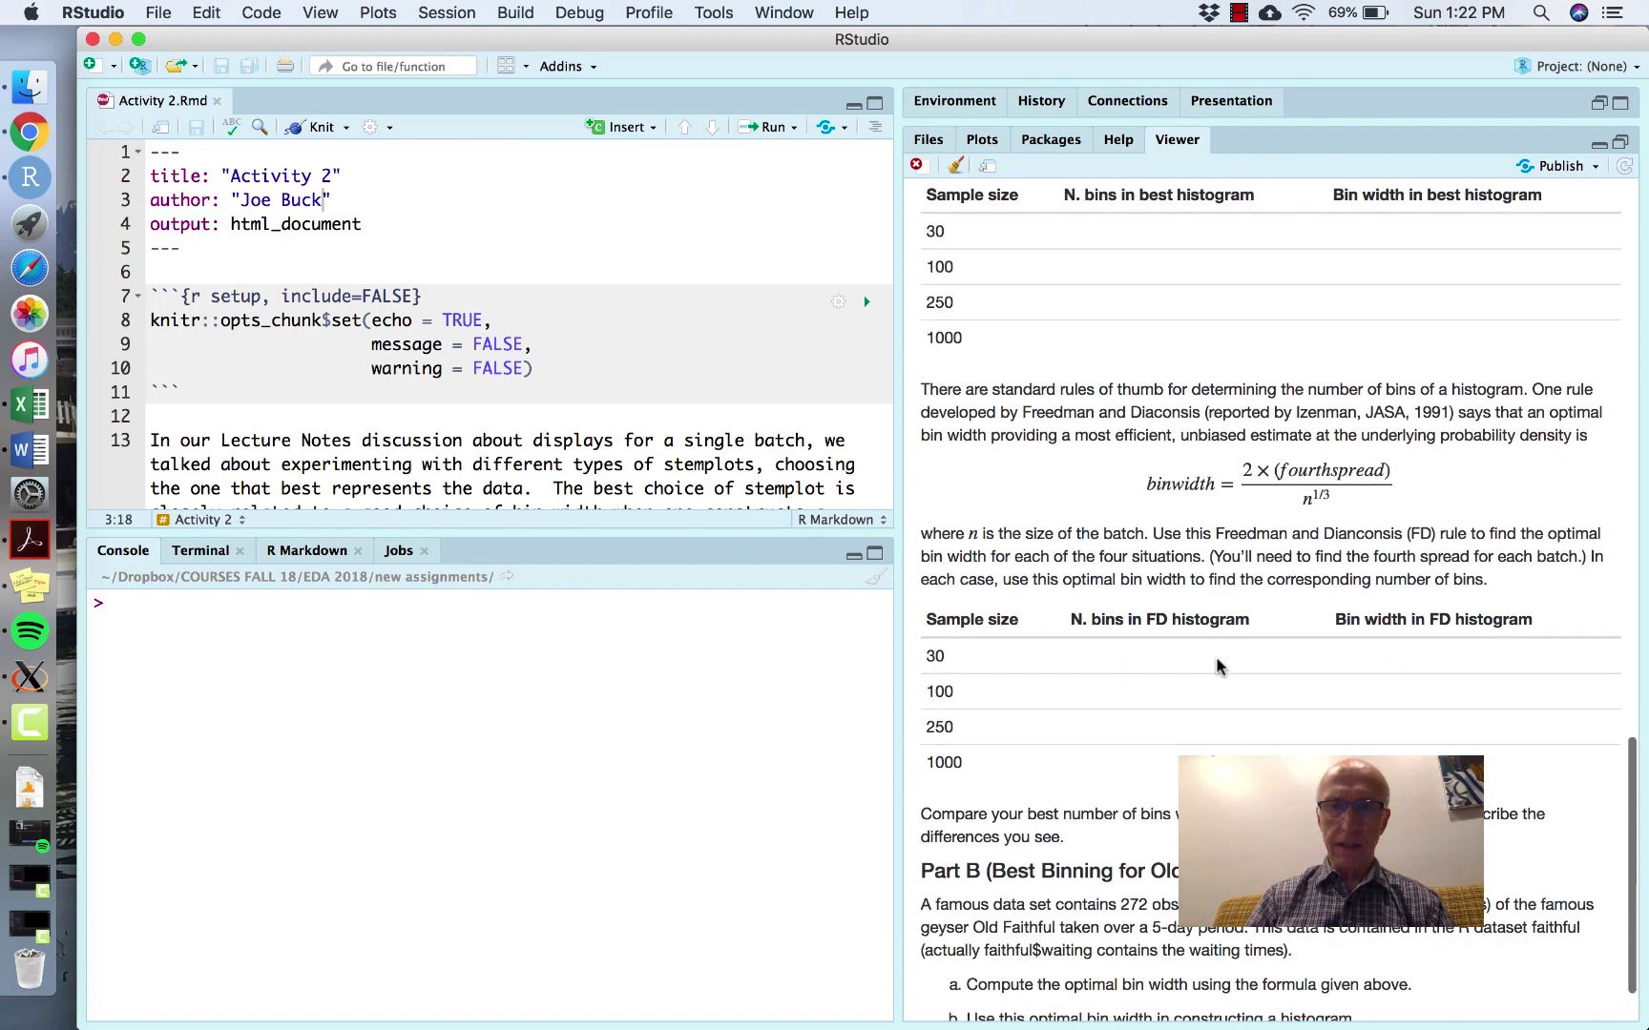
scroll(1218, 665, down, 2)
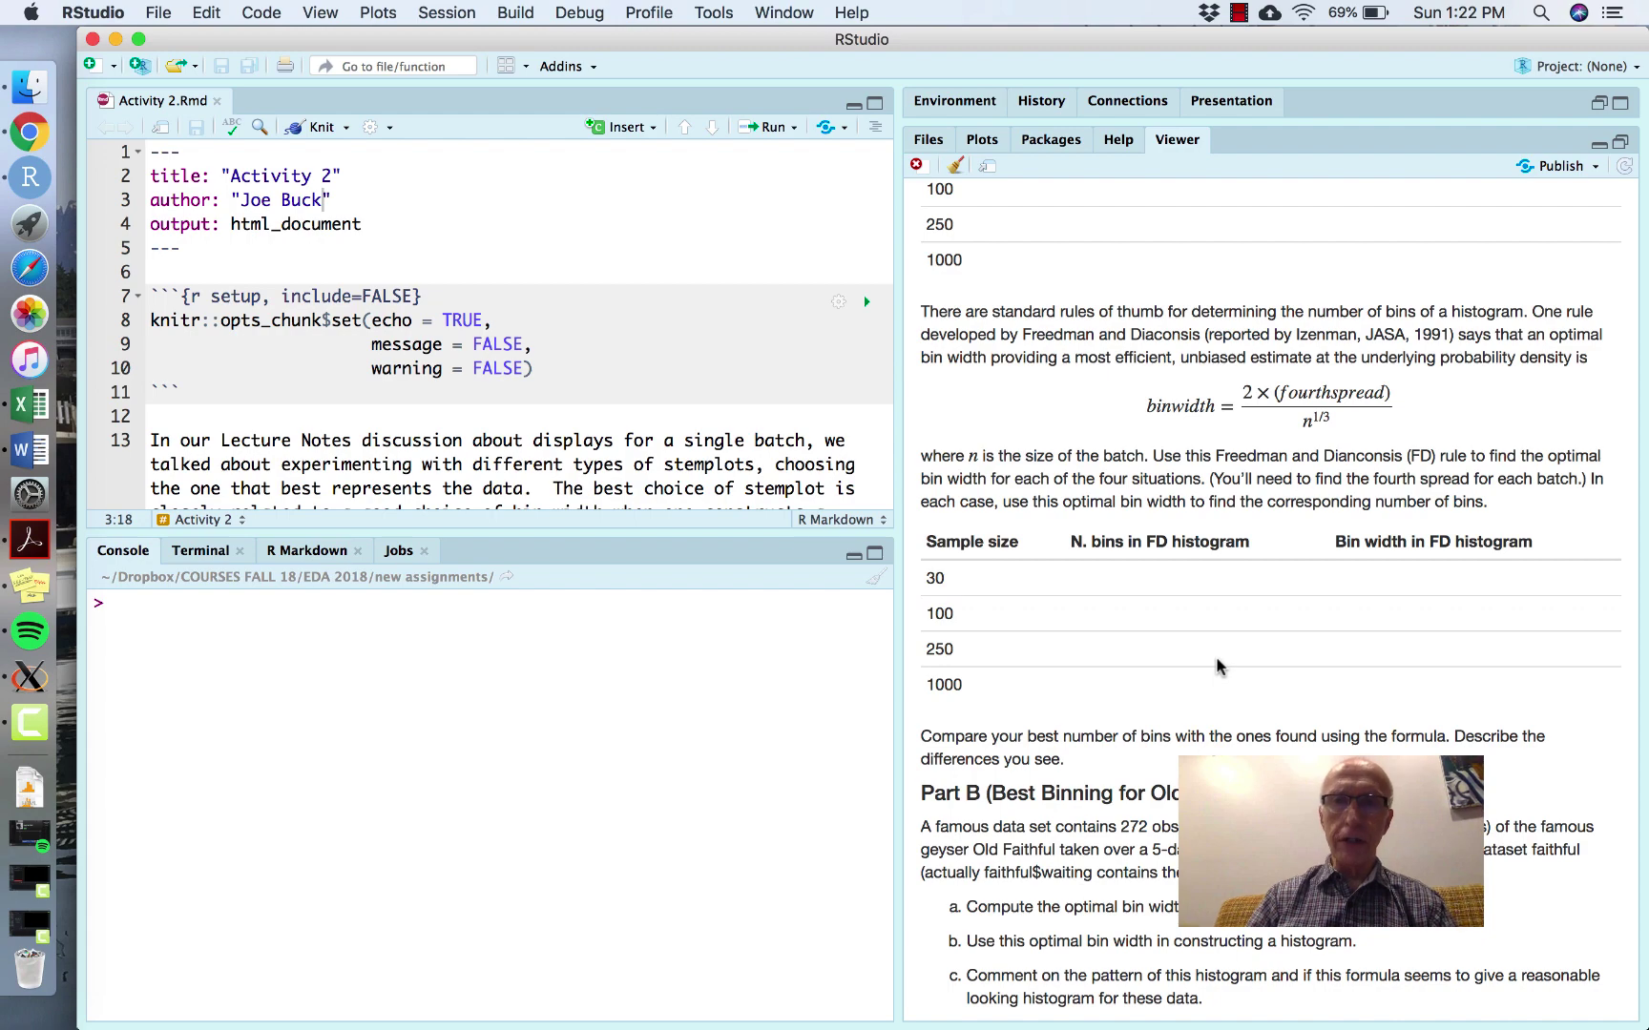
scroll(1217, 665, up, 4)
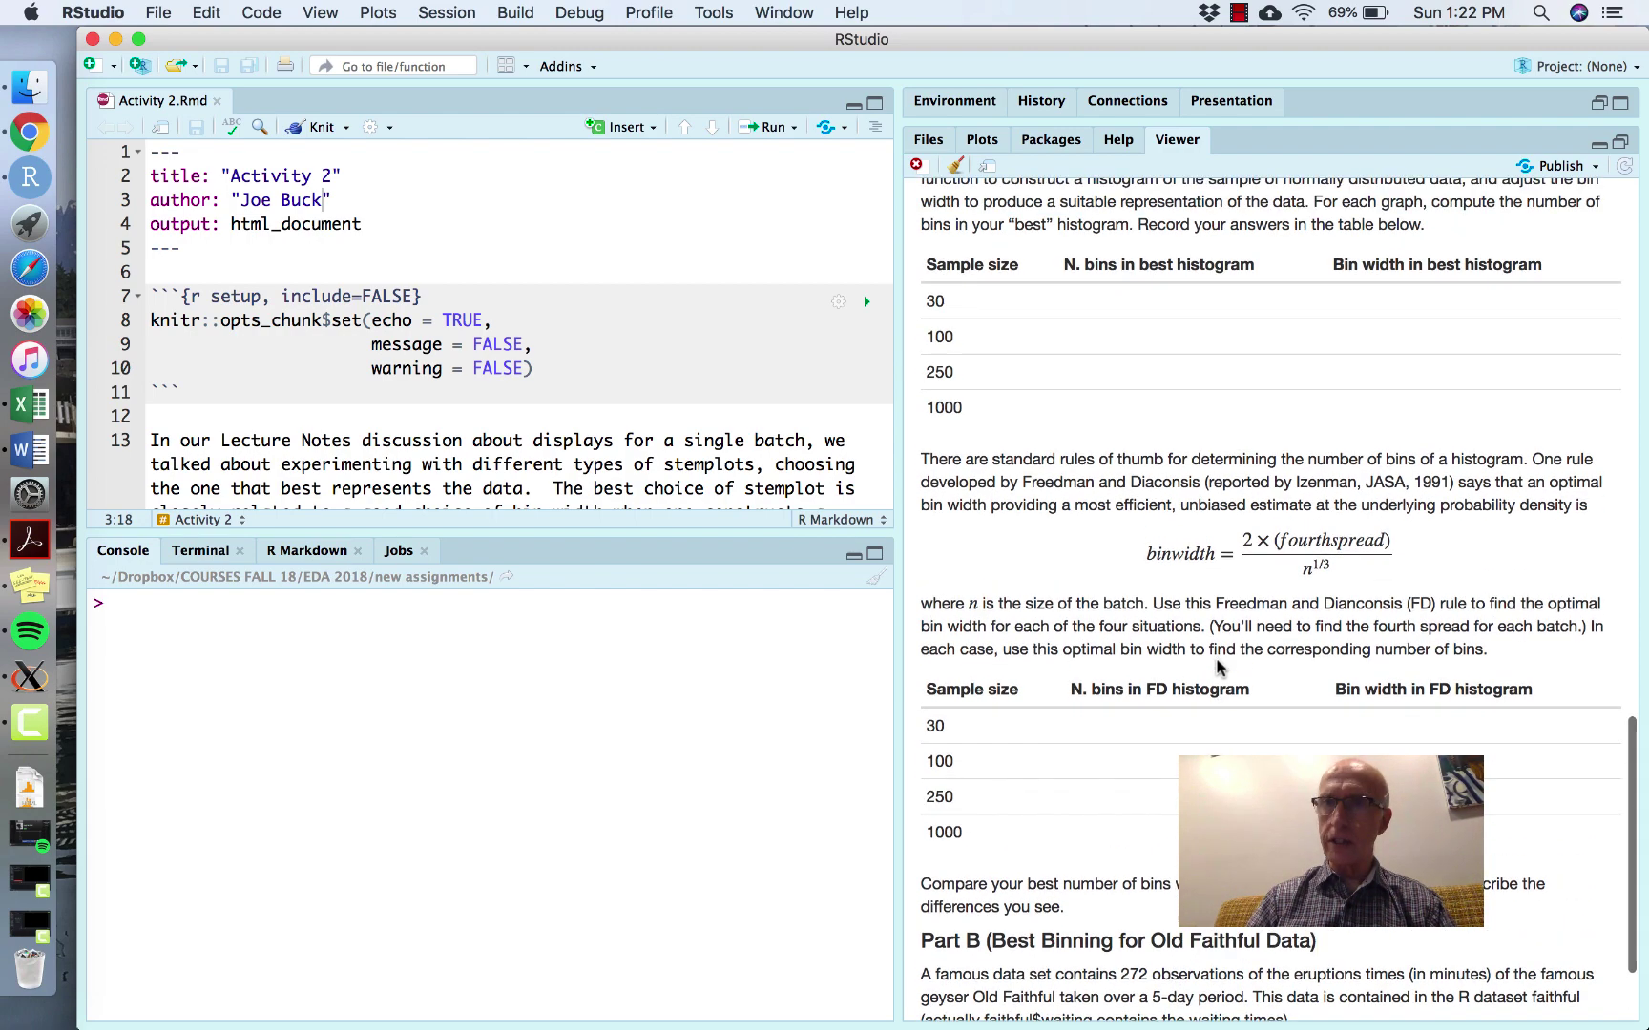
scroll(1217, 665, up, 20)
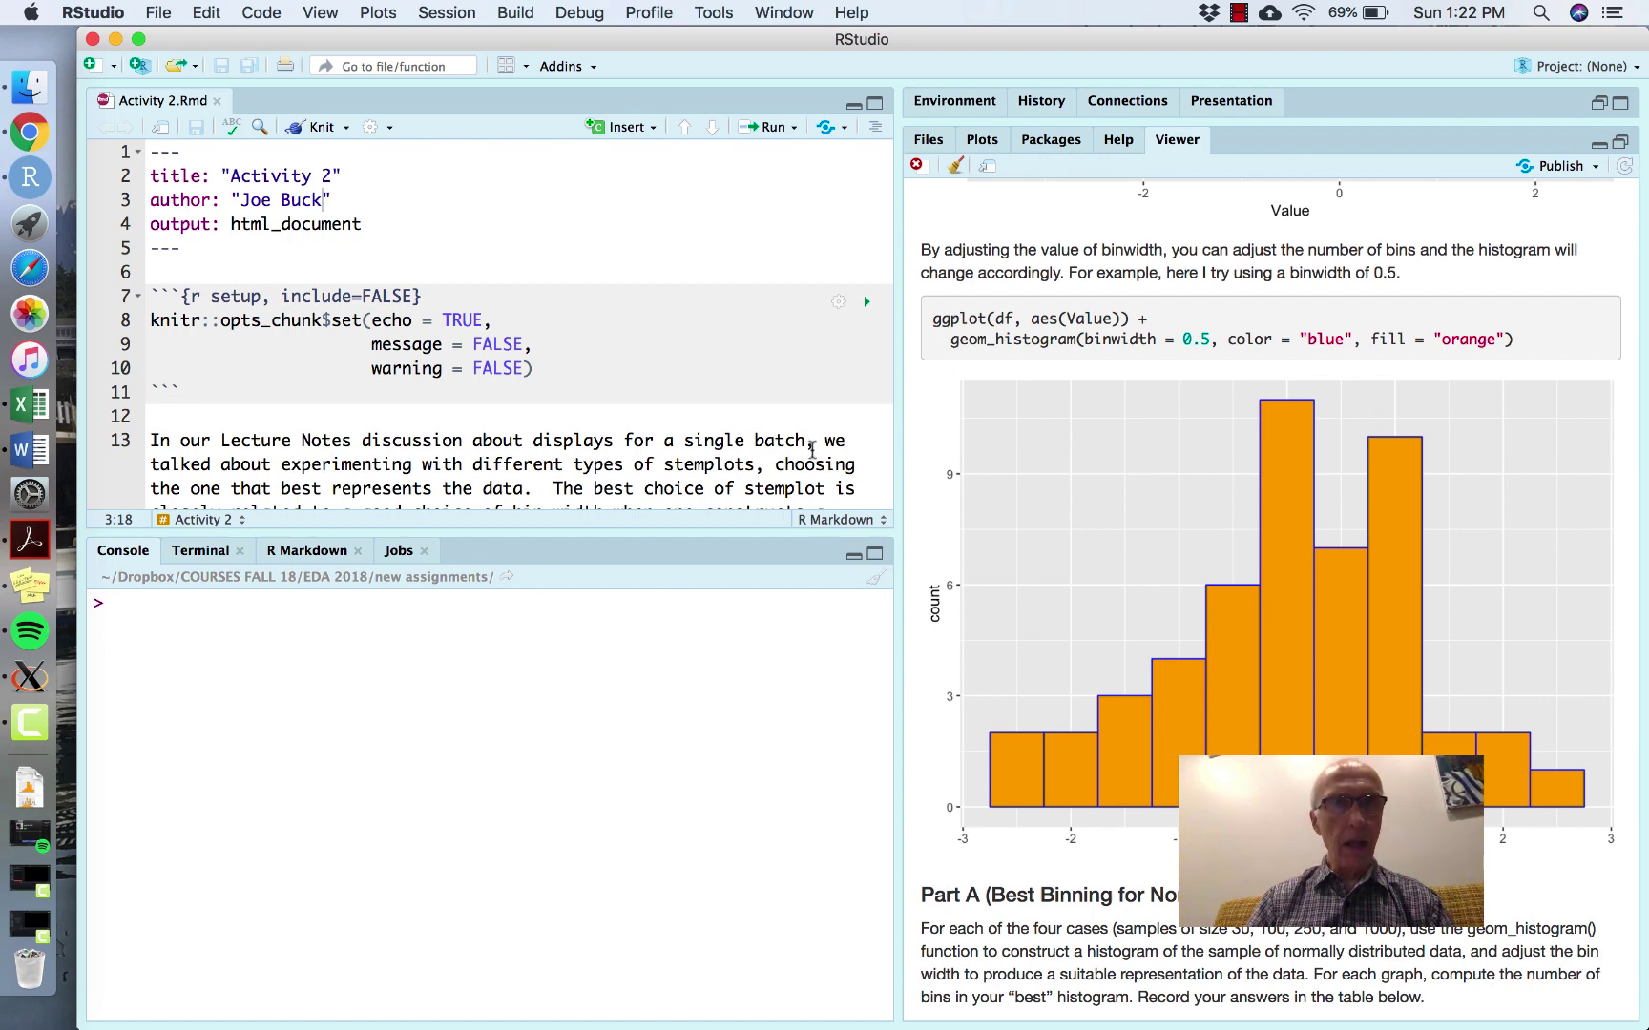
- Return to the EDA - Week 3 News slides in Chrome and advance one slide
key(super+Tab)
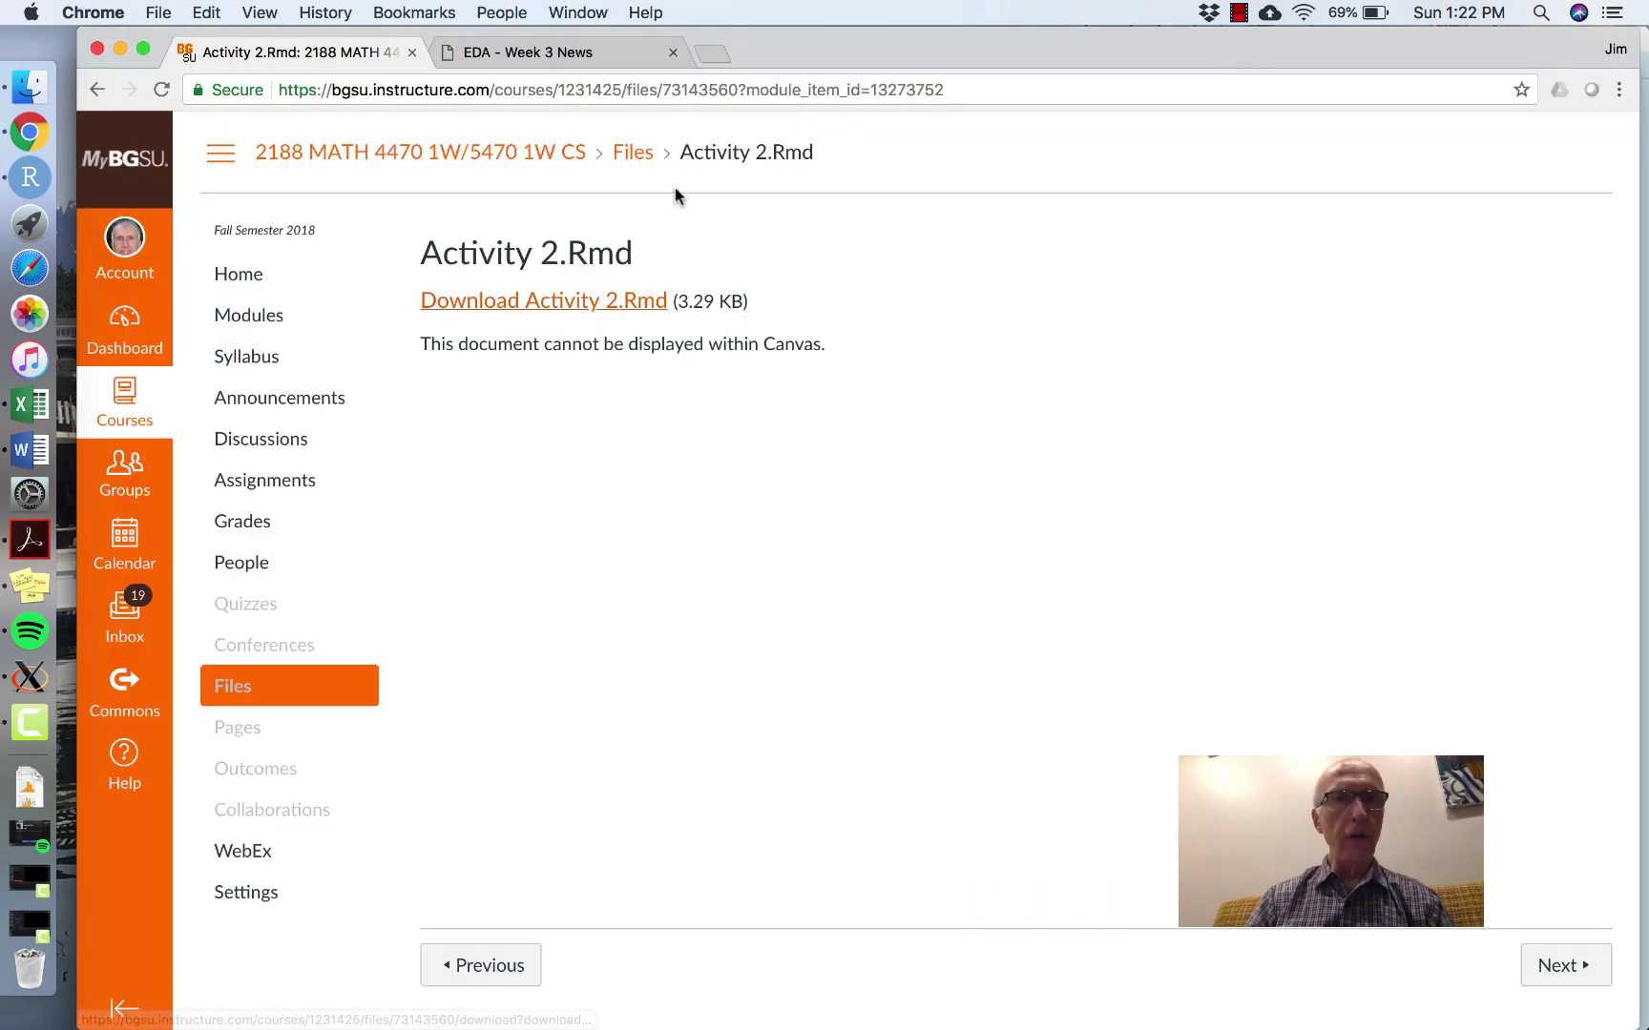
click(571, 58)
key(Right)
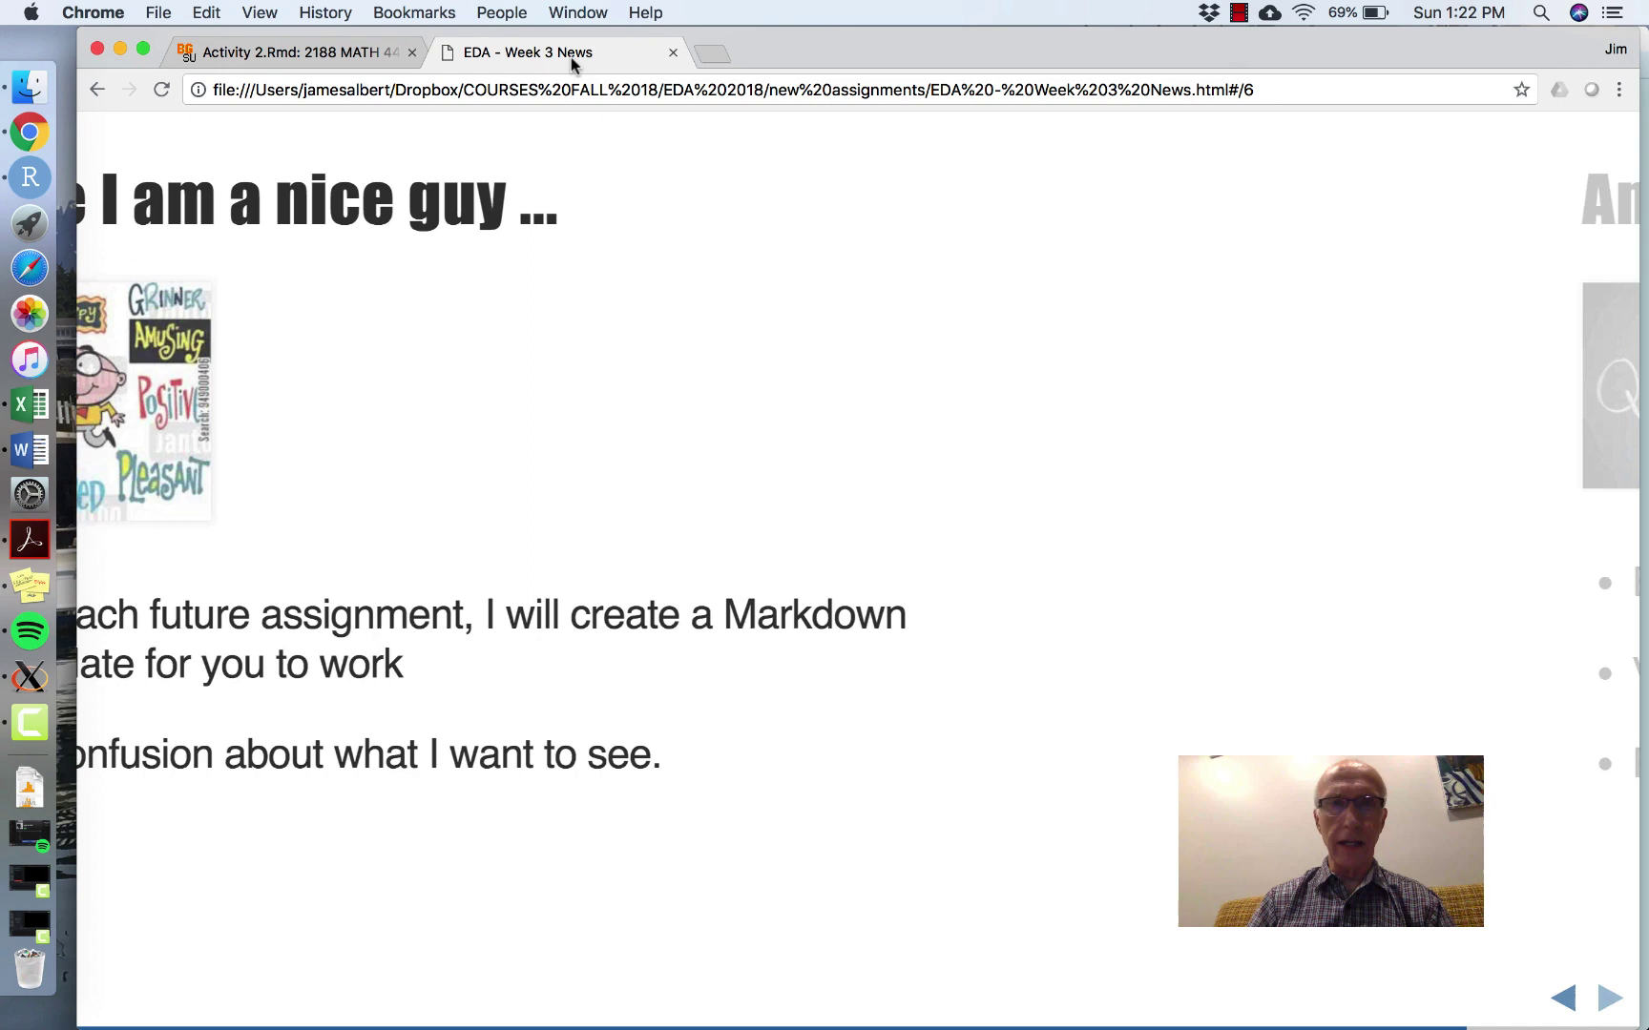